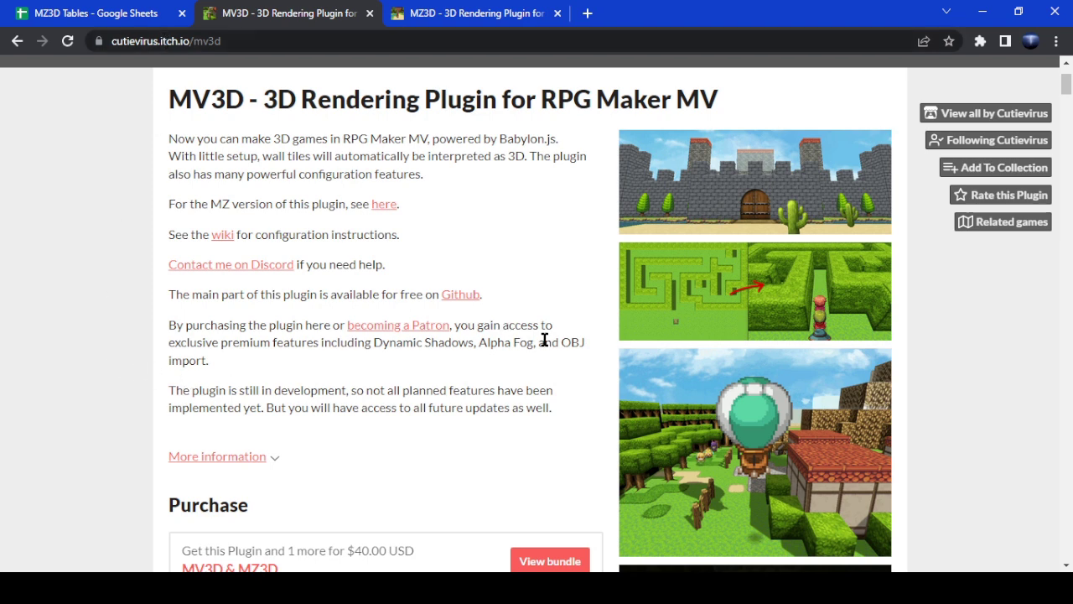
# Step: Review the MZ3D plugin page's description, price, plugin files and demo downloads
pyautogui.click(506, 10)
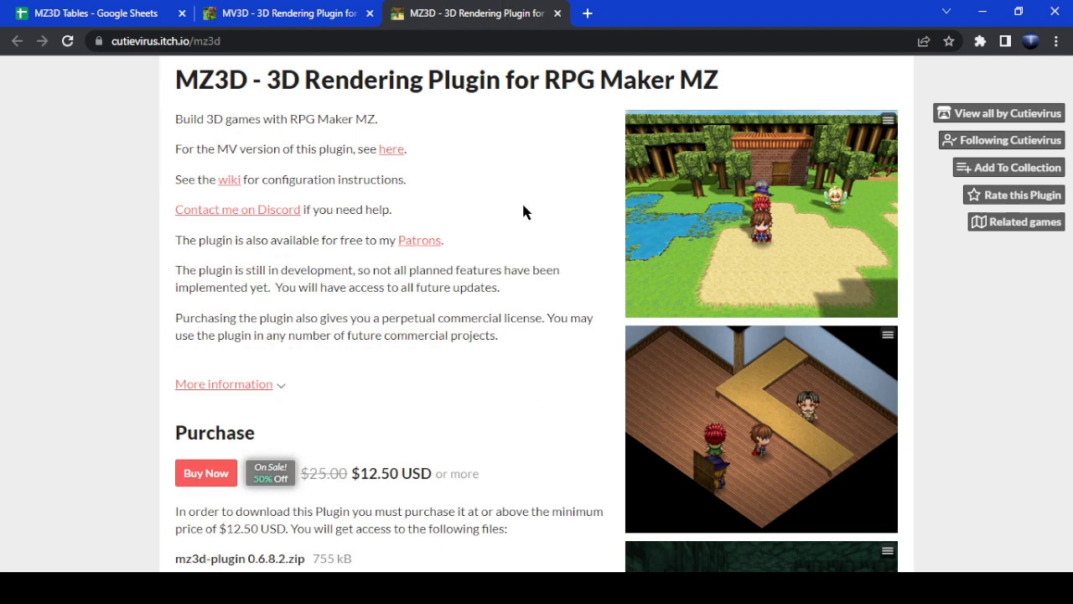
pyautogui.scroll(-5, 422, 448)
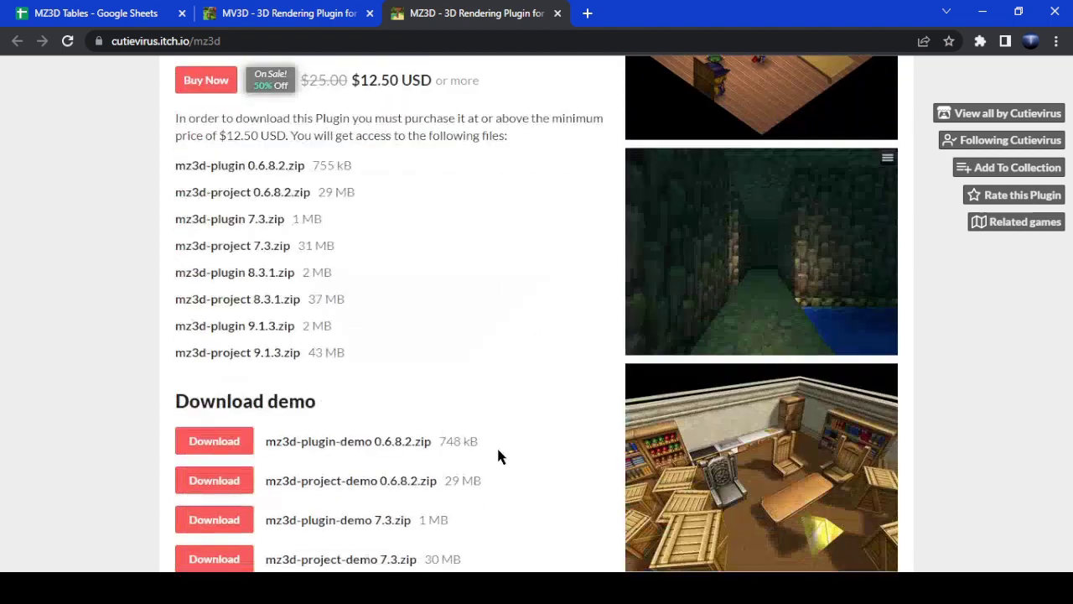
pyautogui.scroll(-3, 489, 307)
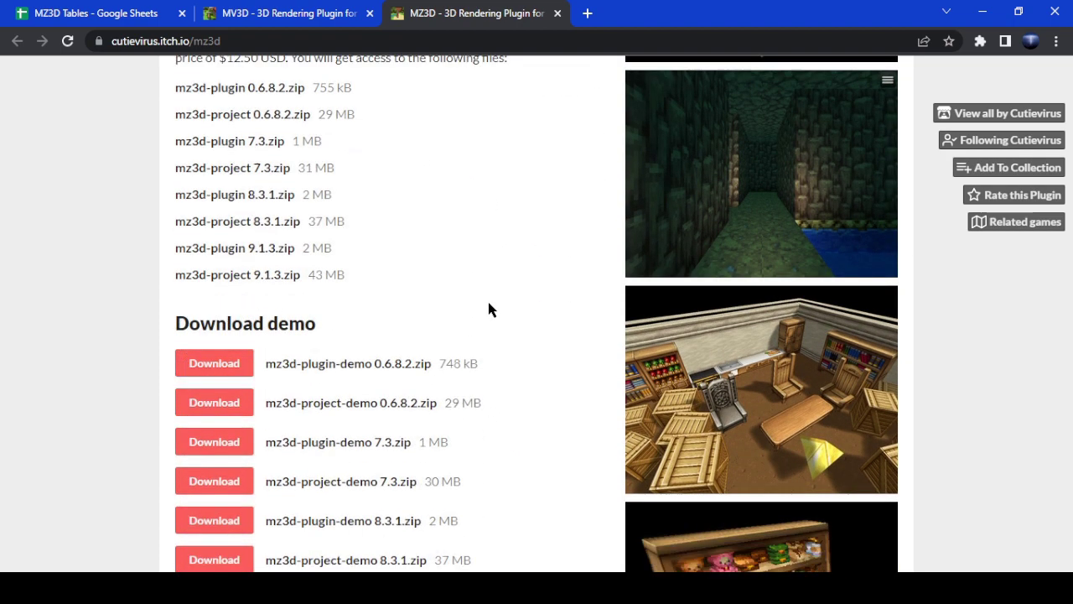
# Step: Review the MV3D plugin page's demo downloads, purchase options, description and list of included files
pyautogui.click(271, 10)
pyautogui.scroll(-9, 494, 352)
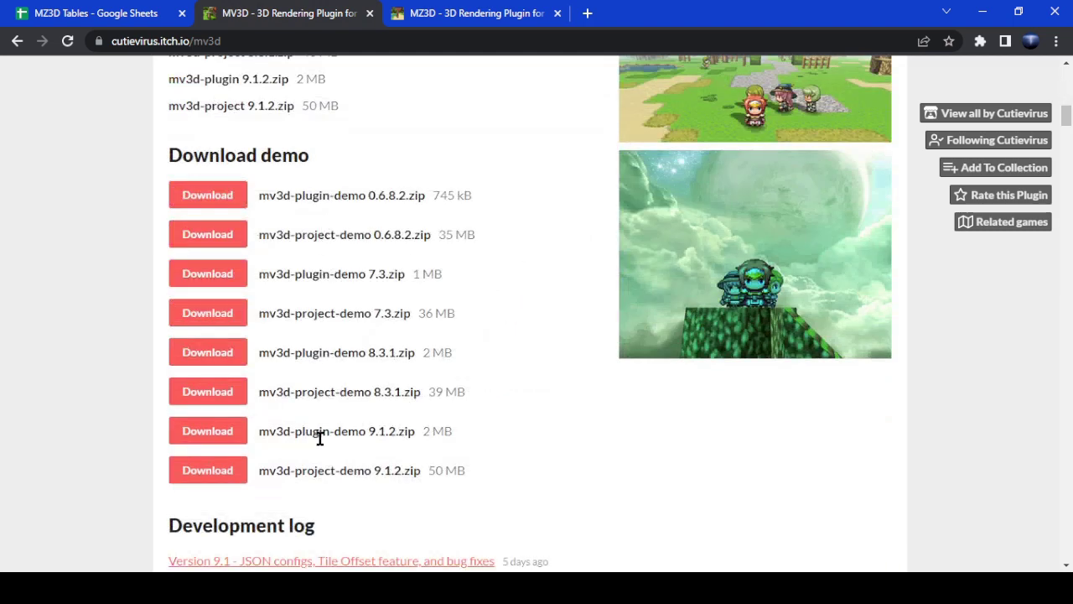
pyautogui.scroll(4, 513, 411)
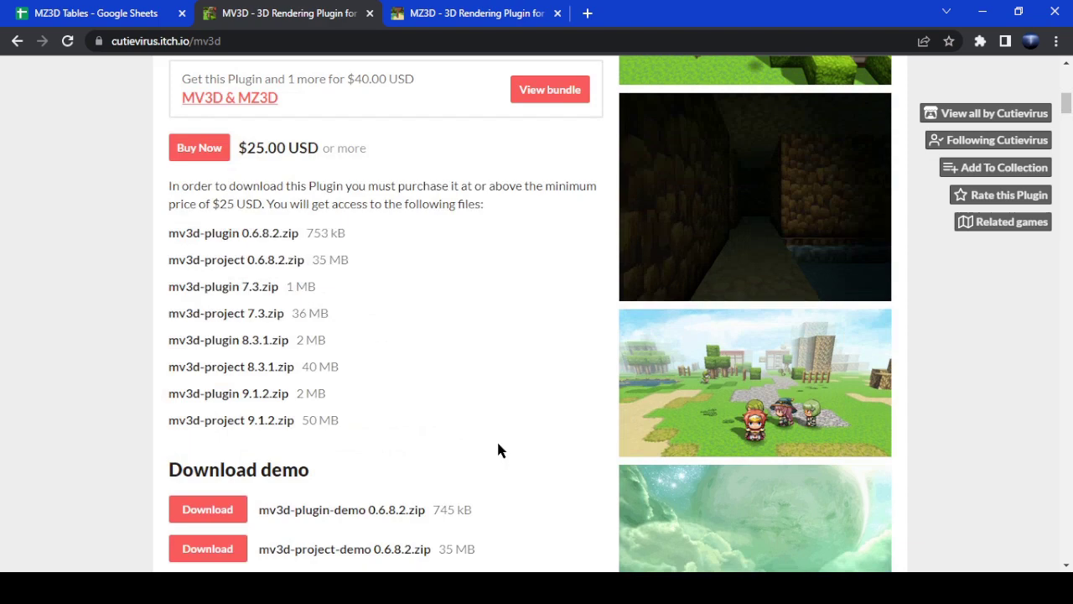
pyautogui.scroll(3, 618, 427)
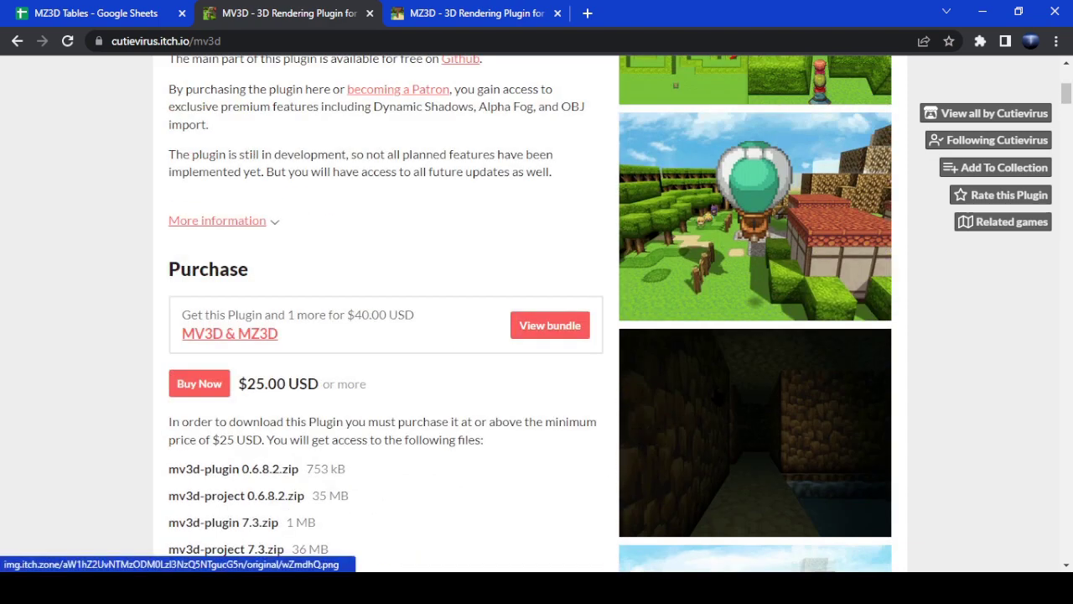
pyautogui.scroll(3, 714, 398)
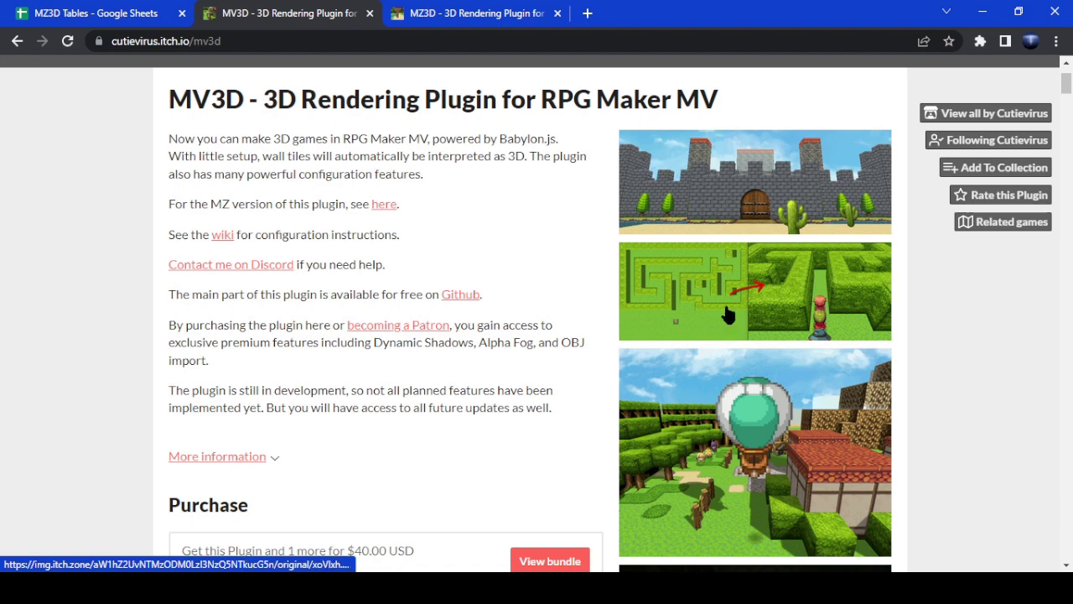
pyautogui.scroll(-4, 608, 321)
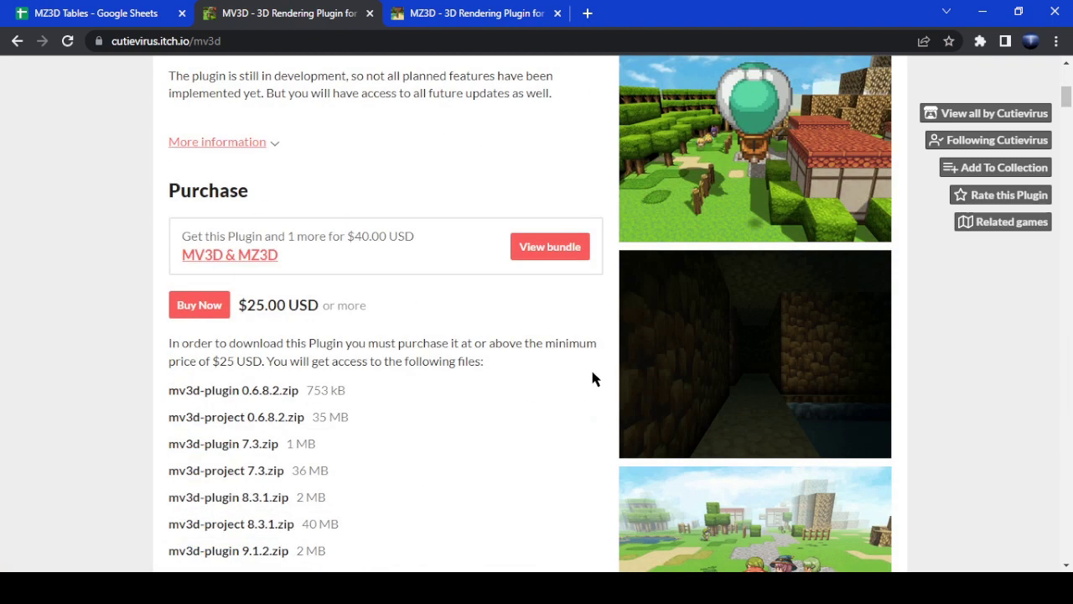
pyautogui.scroll(-2, 508, 408)
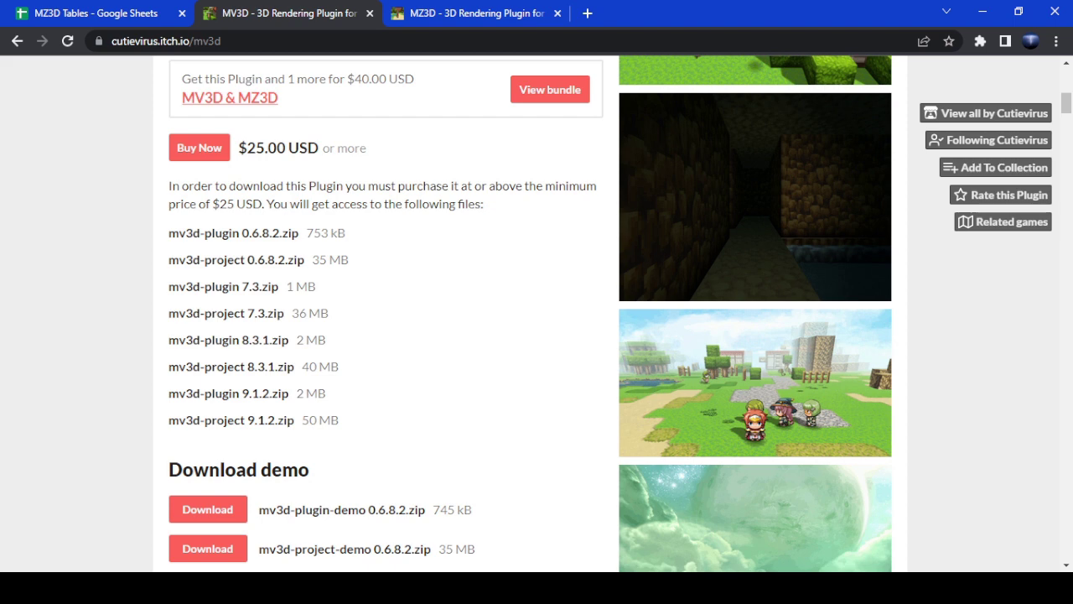
# Step: In File Explorer, inspect the images inside the img/MV3D folder of the downloaded mv3d-plugin 7.3
pyautogui.click(211, 528)
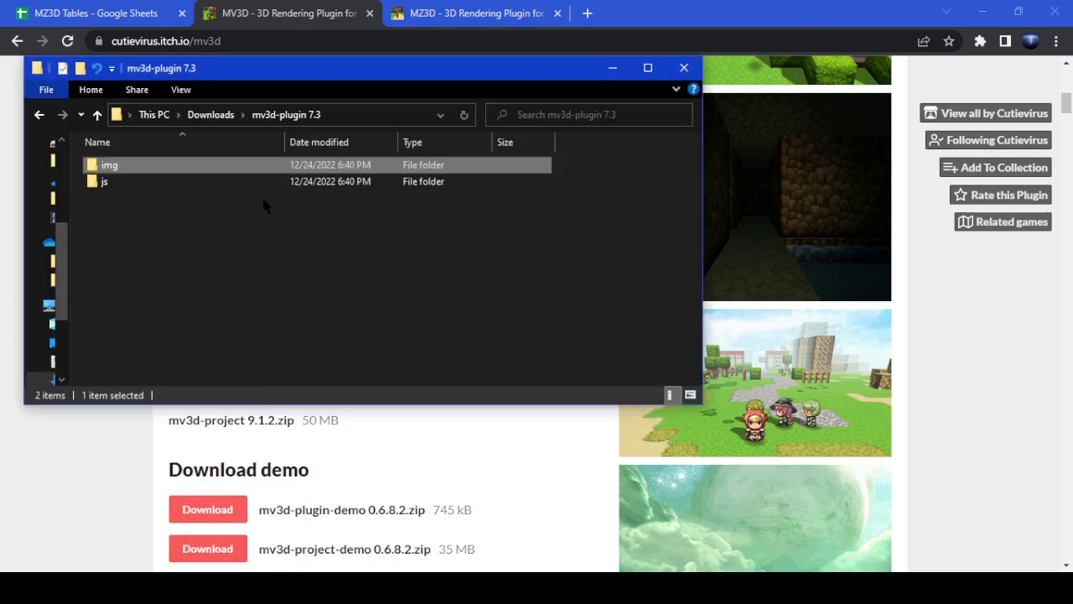
pyautogui.doubleClick(146, 169)
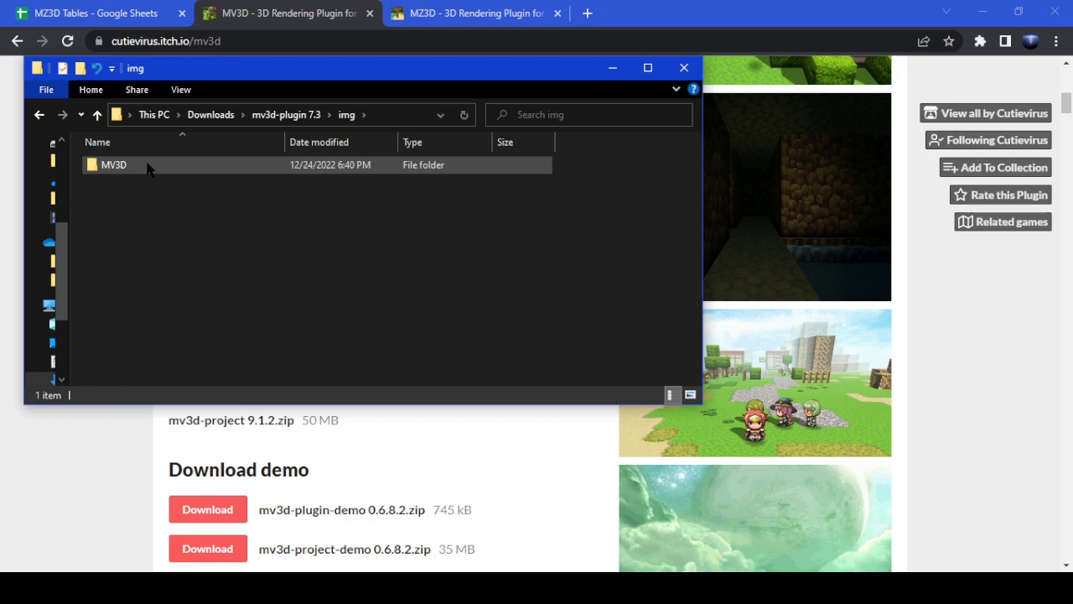
pyautogui.click(146, 168)
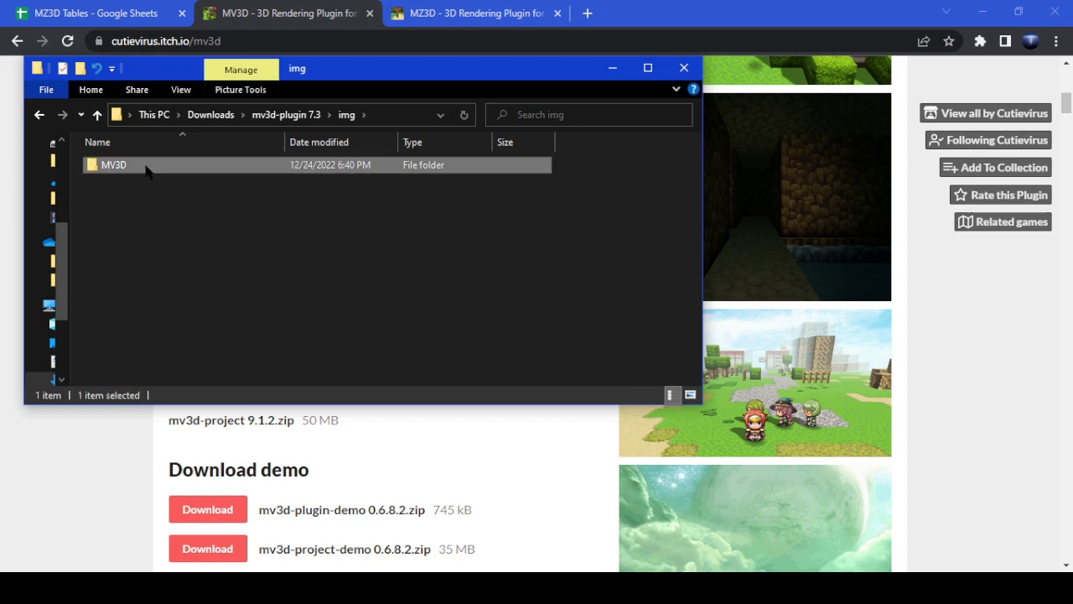
pyautogui.rightClick(155, 166)
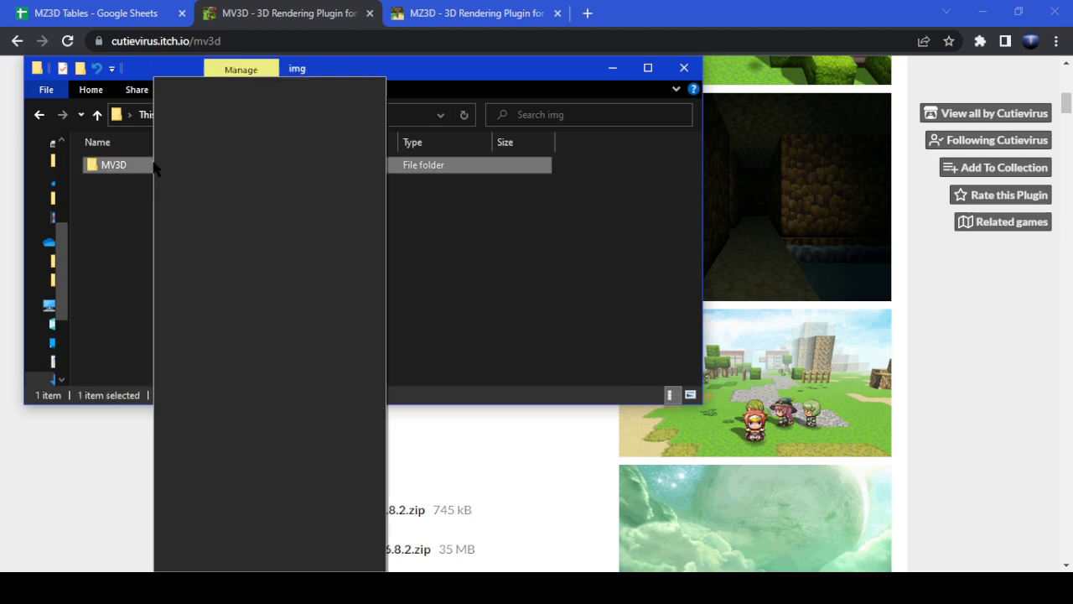
pyautogui.click(117, 192)
pyautogui.doubleClick(125, 166)
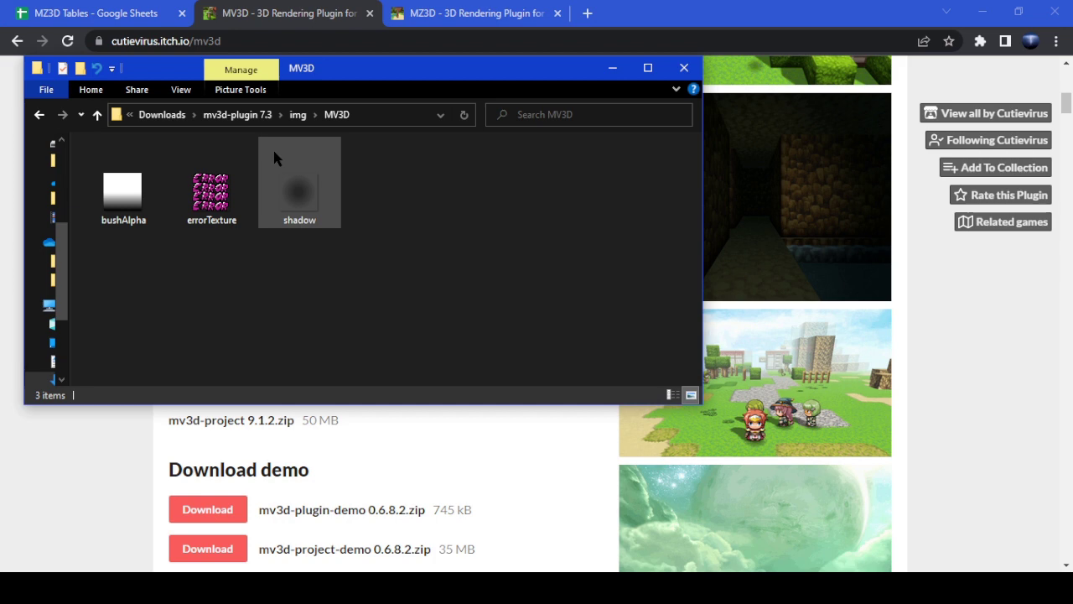
# Step: Return to the mv3d-plugin 7.3 folder and view the plugin script in its js/plugins folder
pyautogui.click(264, 117)
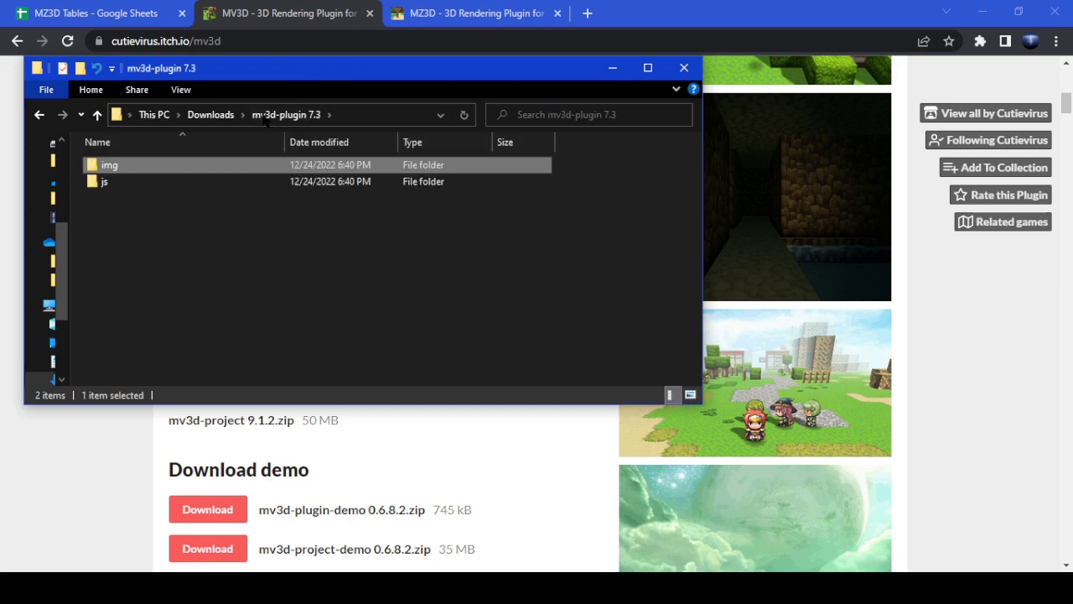
pyautogui.click(165, 186)
pyautogui.doubleClick(165, 183)
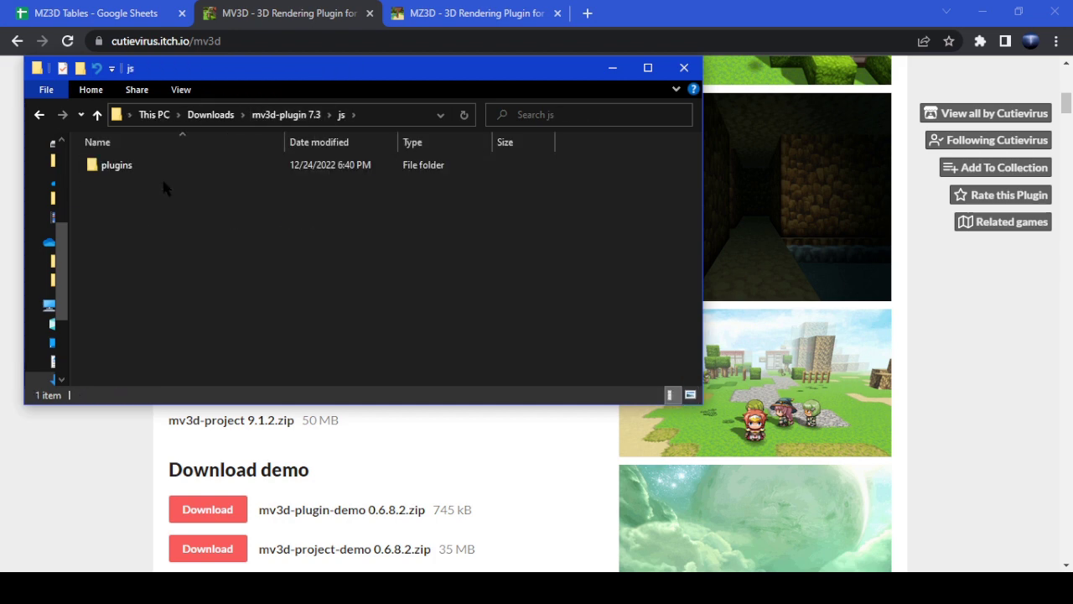
pyautogui.doubleClick(164, 167)
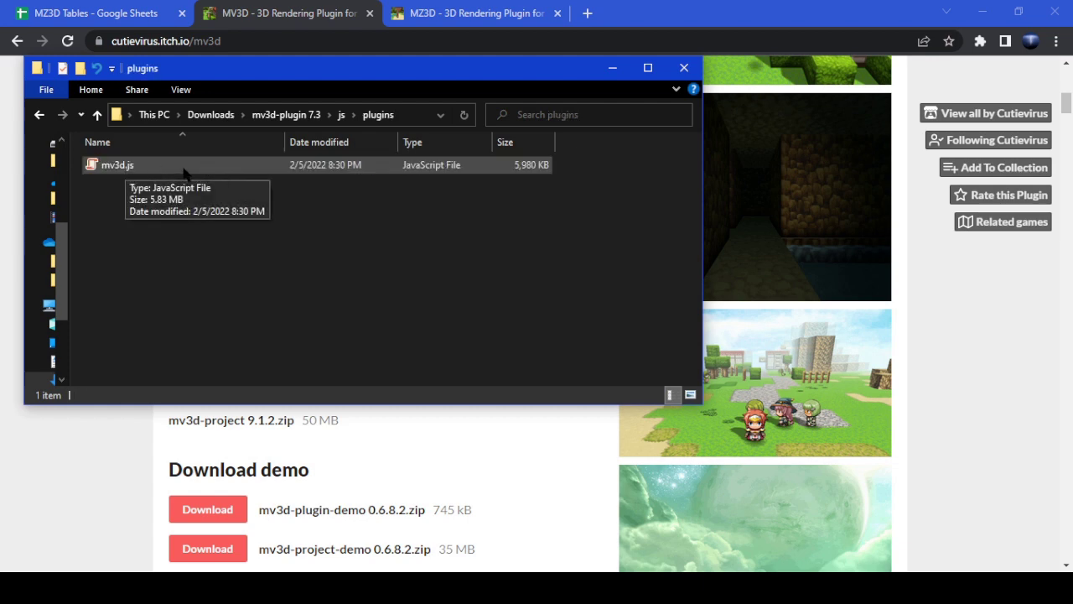
pyautogui.moveTo(150, 587)
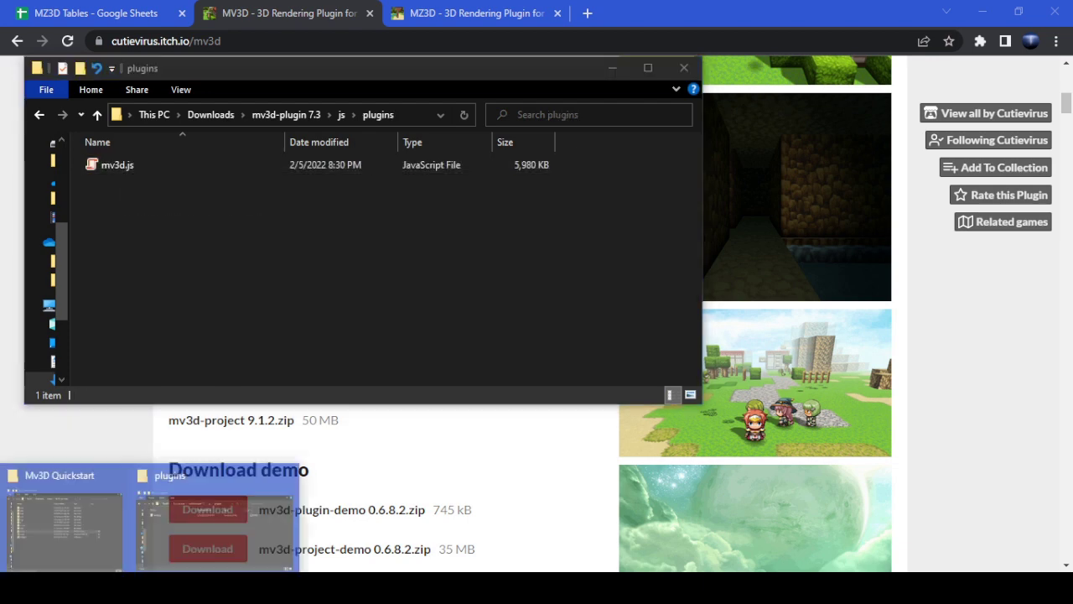
pyautogui.click(190, 534)
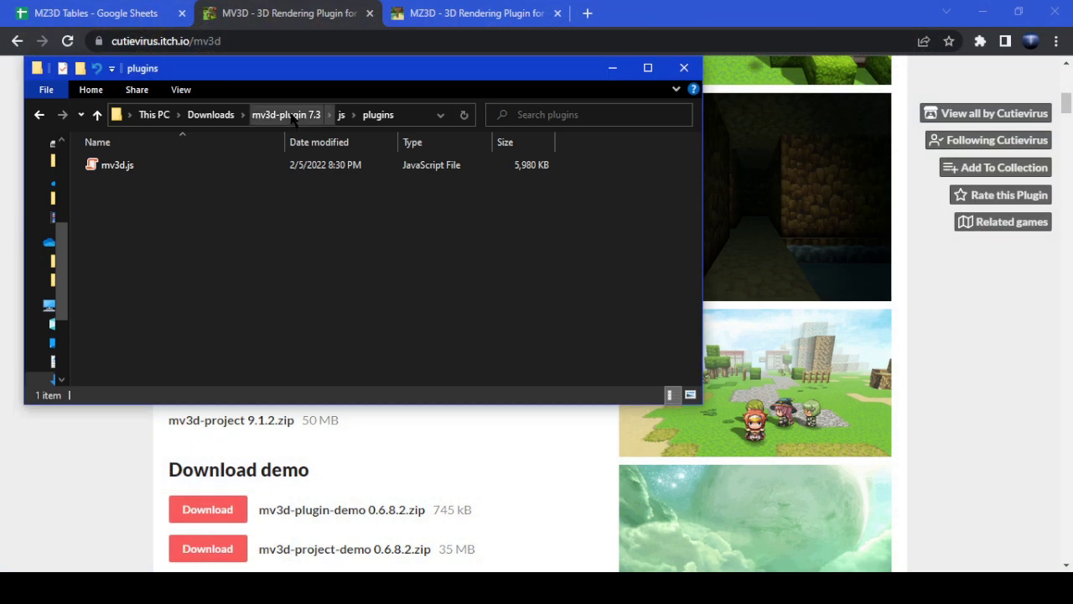
# Step: Bring up the Mv3D Quickstart project folder and check its js/plugins folder for mv3d.js
pyautogui.moveTo(149, 587)
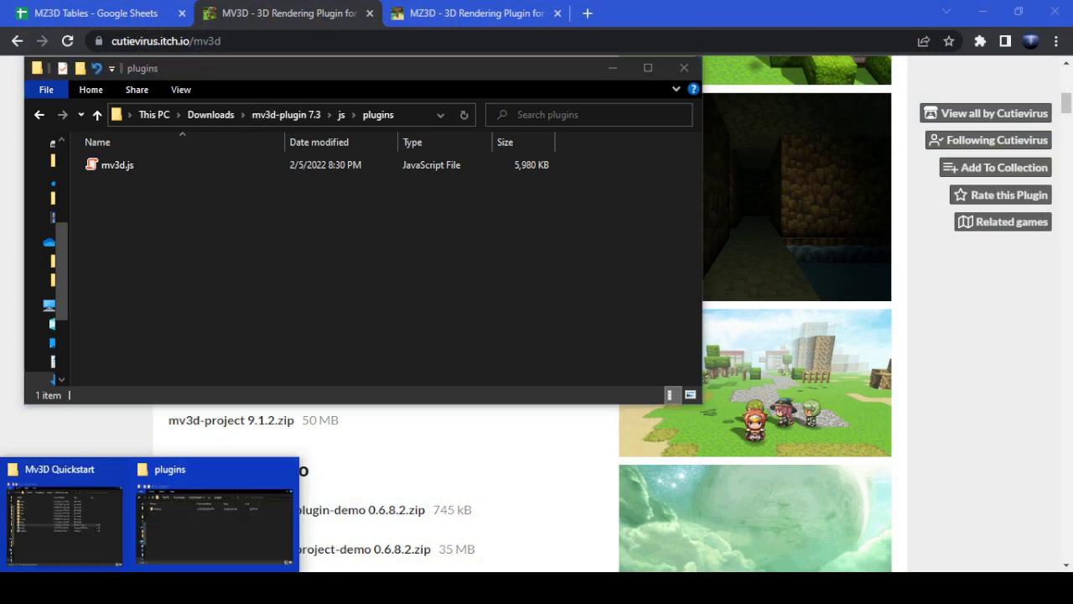
pyautogui.click(106, 521)
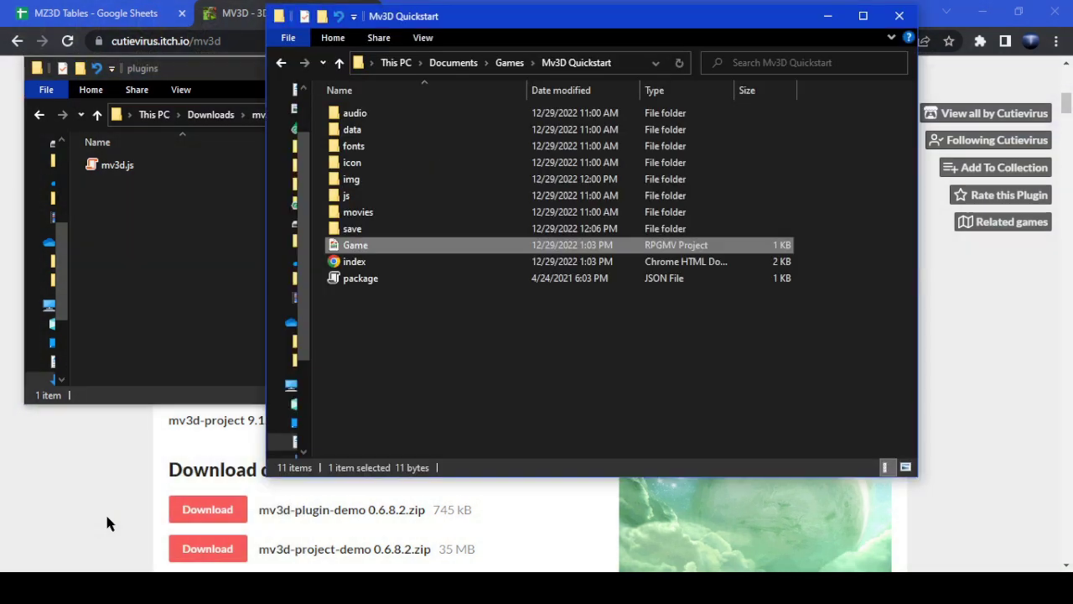
pyautogui.doubleClick(352, 195)
pyautogui.doubleClick(369, 130)
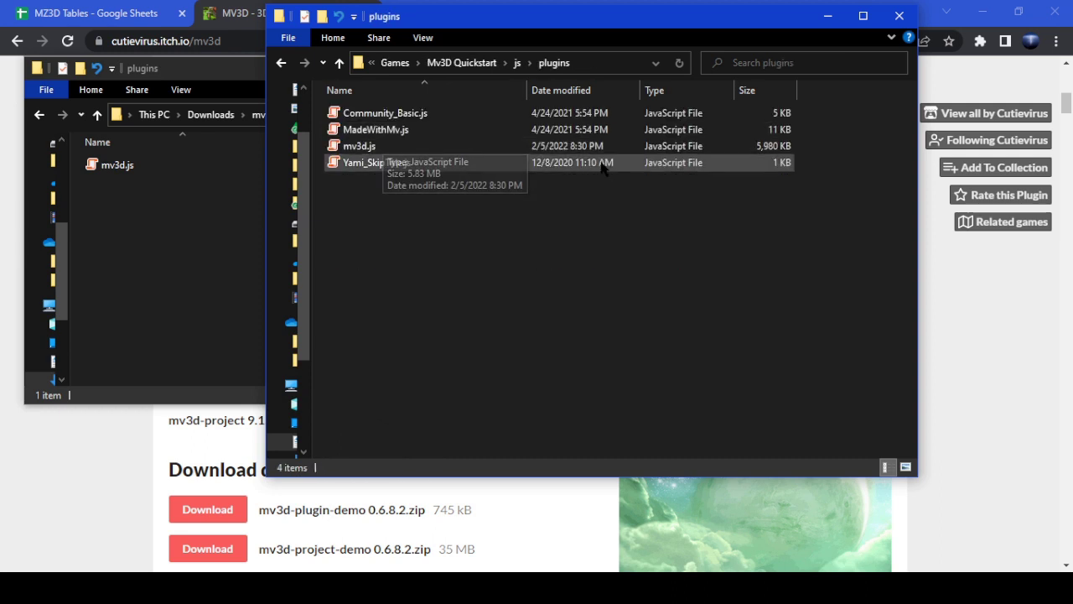
# Step: Go back to the Mv3D Quickstart project folder and inspect the image files in its img/MV3D folder
pyautogui.click(516, 67)
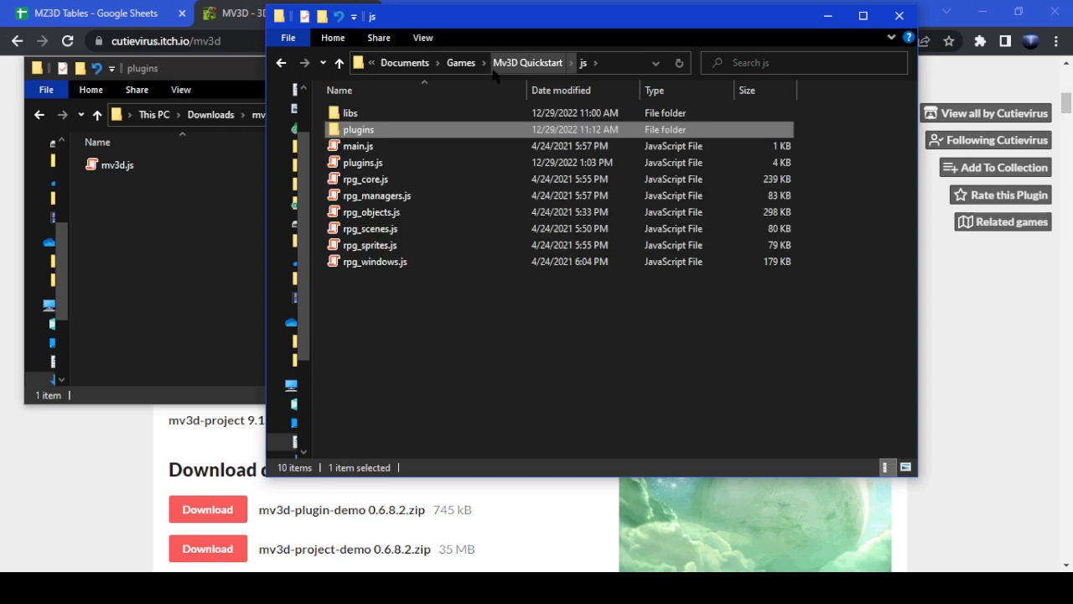
pyautogui.click(513, 65)
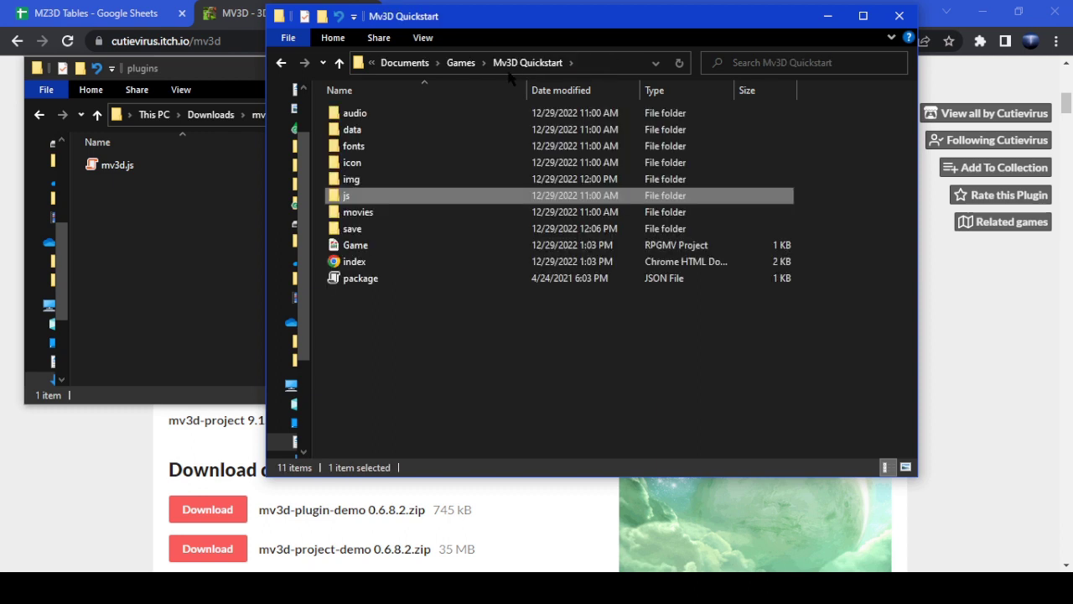
pyautogui.doubleClick(412, 180)
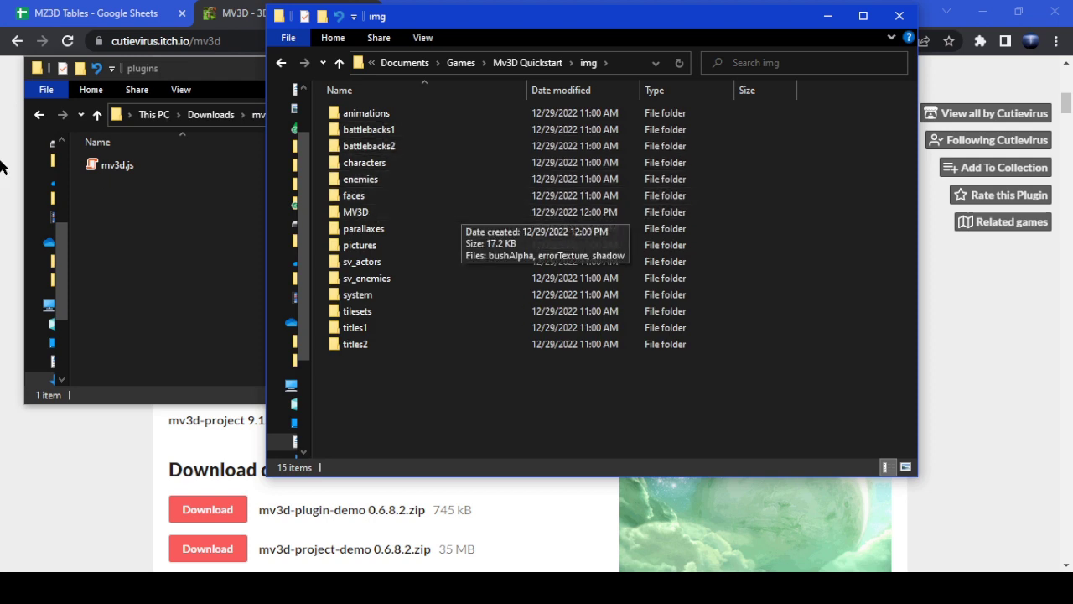
pyautogui.doubleClick(457, 212)
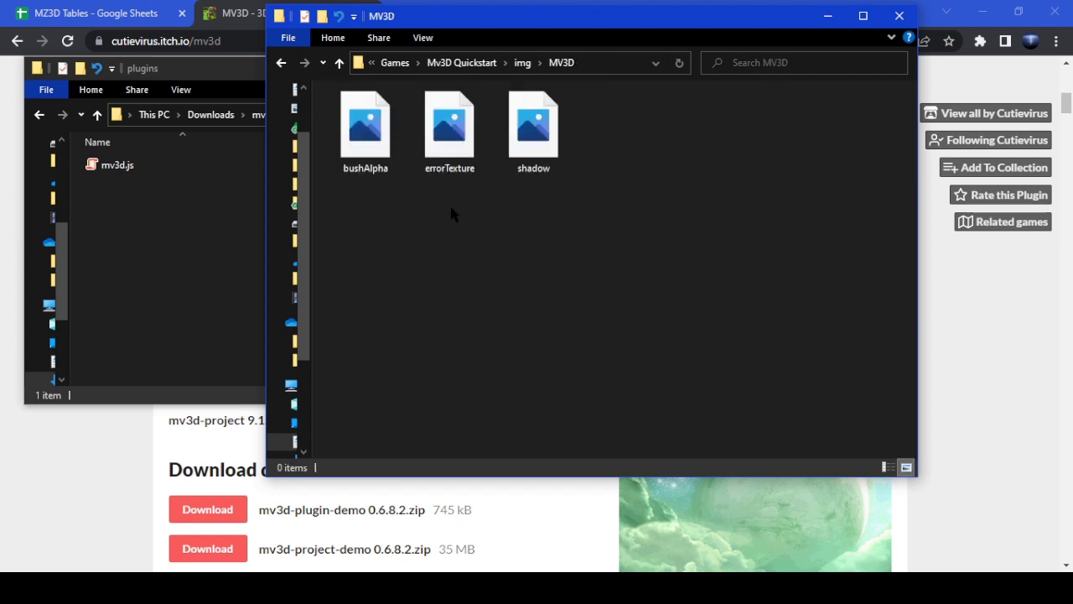
pyautogui.click(462, 62)
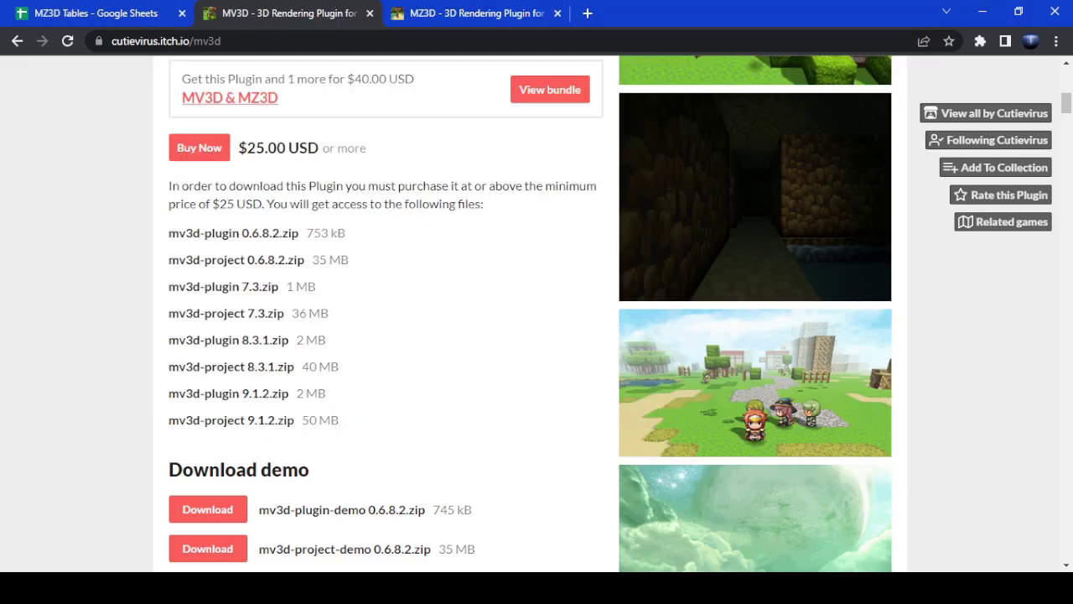
# Step: Switch to RPG Maker MV and check MAP001's region IDs in event mode, then return to the A tiles
pyautogui.scroll(-2, 372, 143)
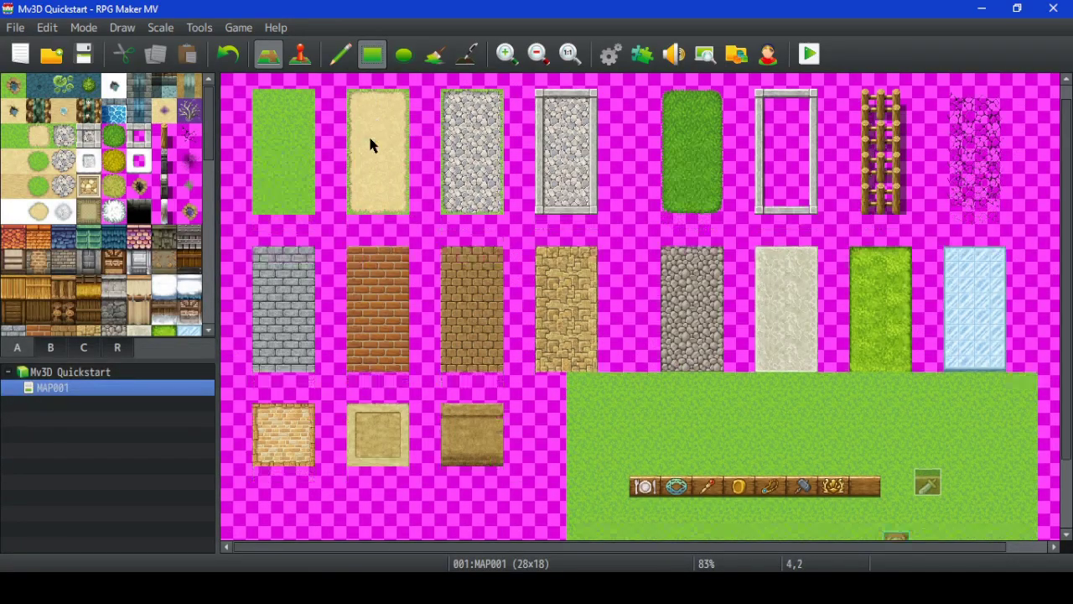
pyautogui.click(299, 56)
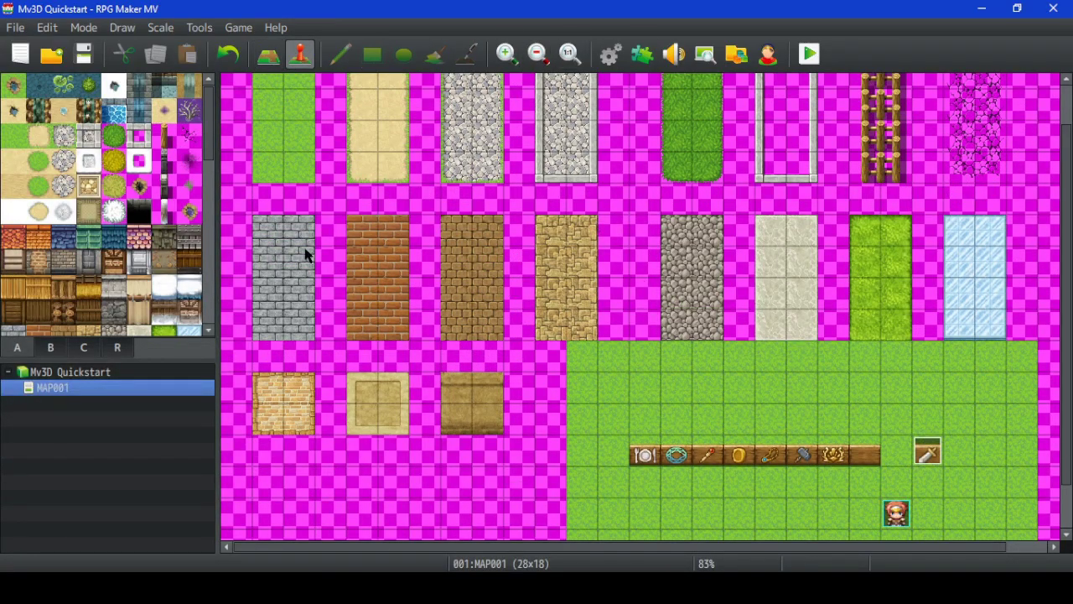
pyautogui.click(122, 350)
pyautogui.scroll(2, 521, 405)
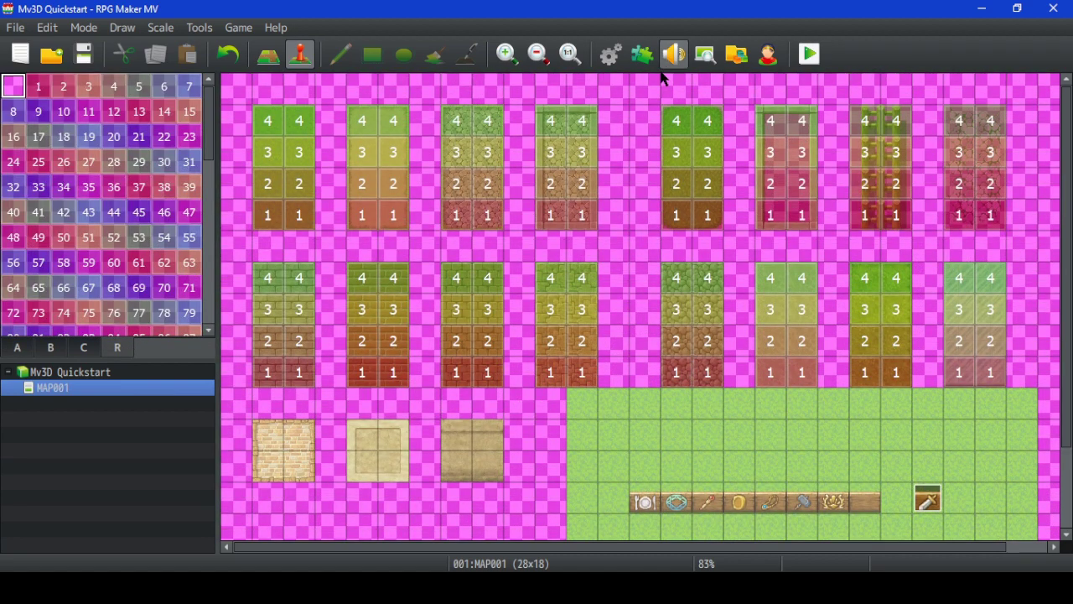
pyautogui.click(11, 352)
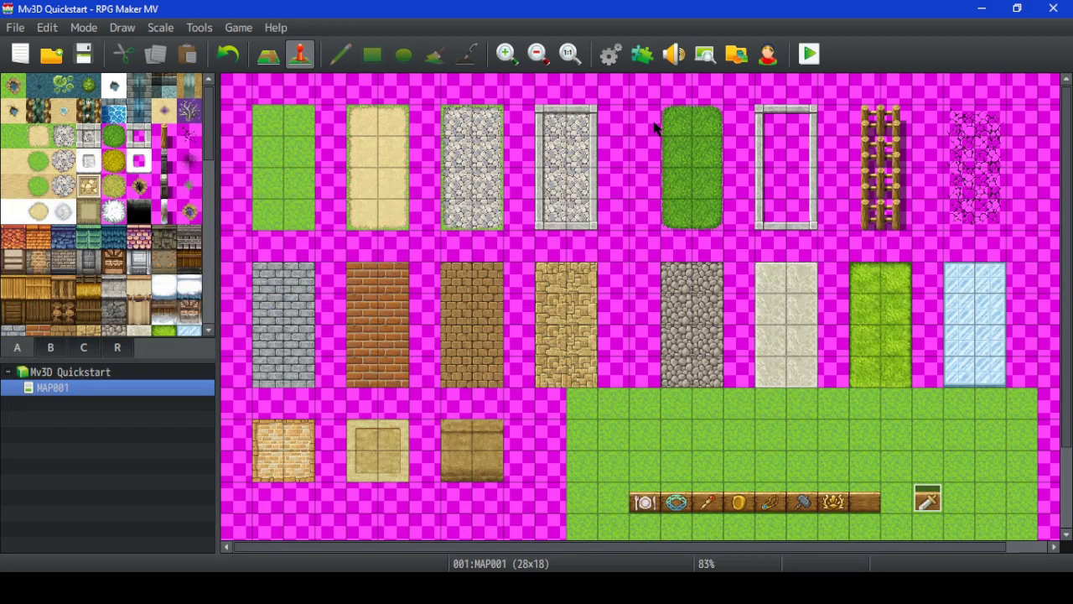
# Step: Save the Mv3D Quickstart project and launch a playtest of the map, closing the extra nwjs window
pyautogui.click(82, 49)
pyautogui.scroll(-3, 719, 270)
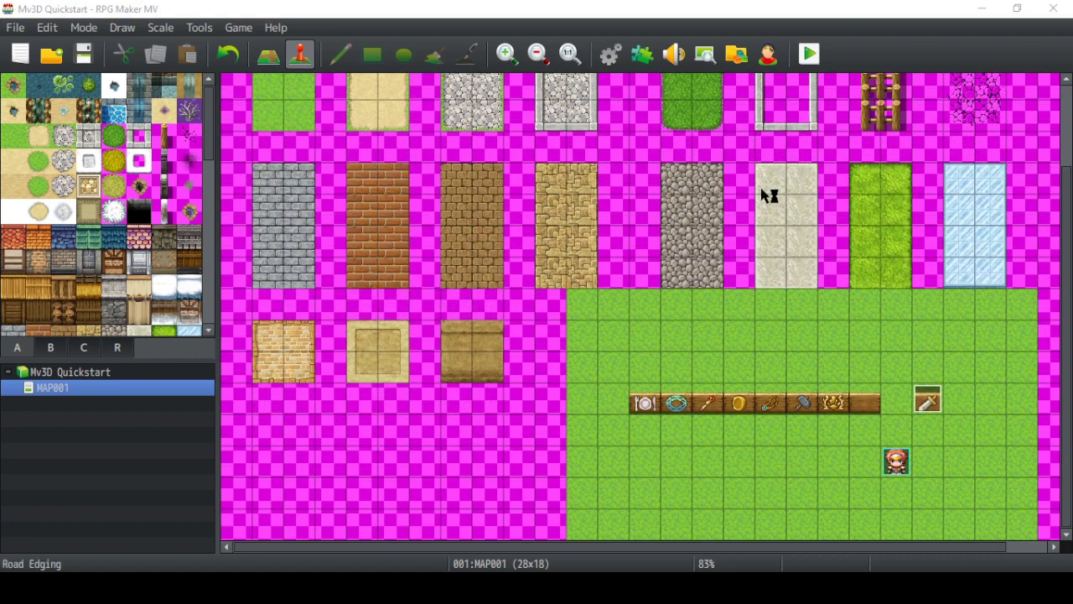
pyautogui.press('Return')
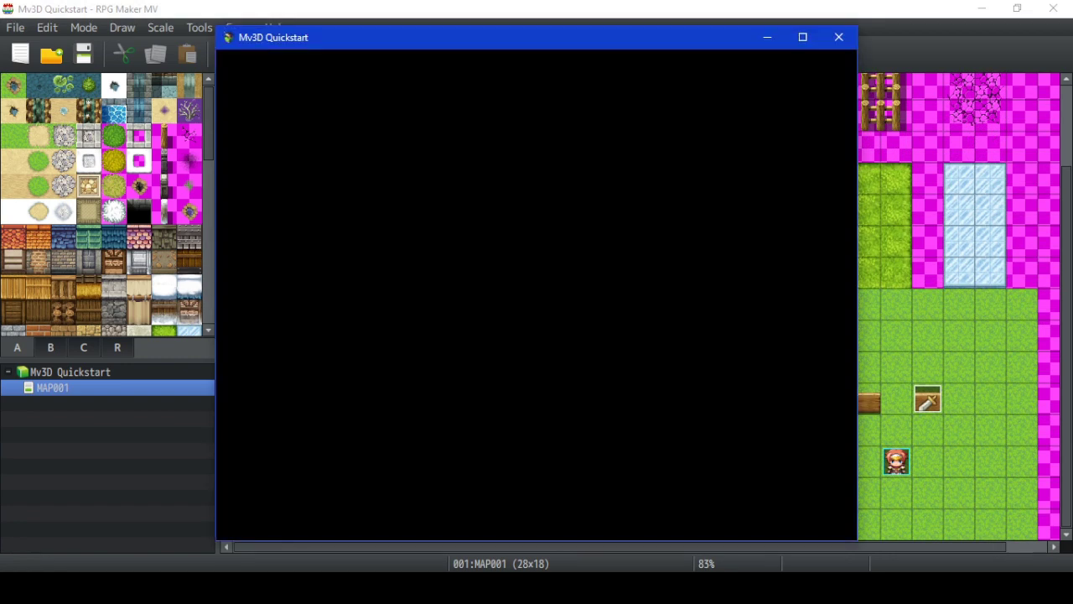
pyautogui.rightClick(231, 564)
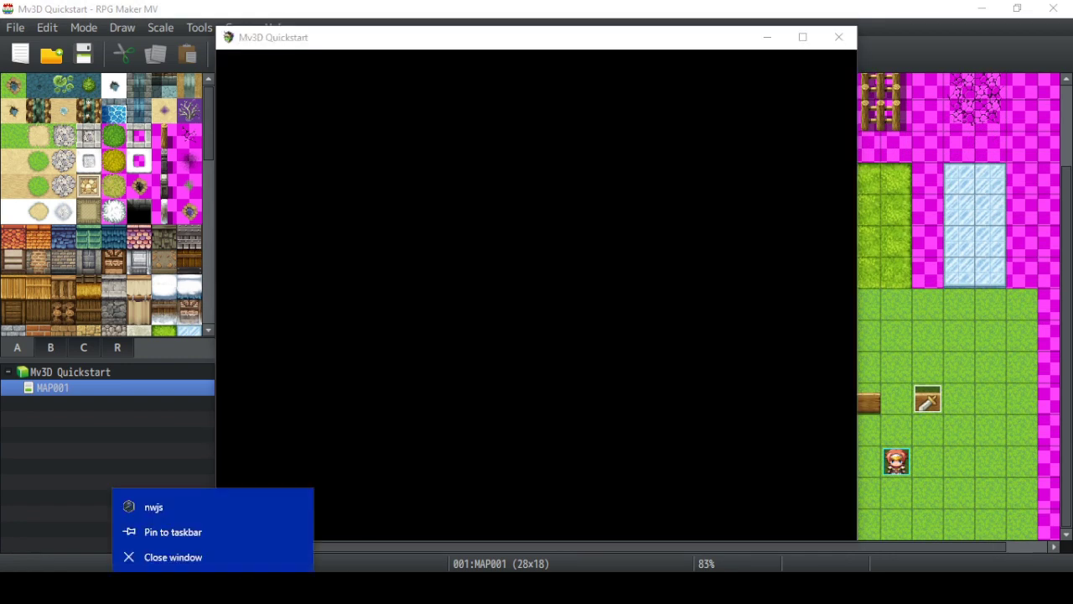
pyautogui.click(209, 558)
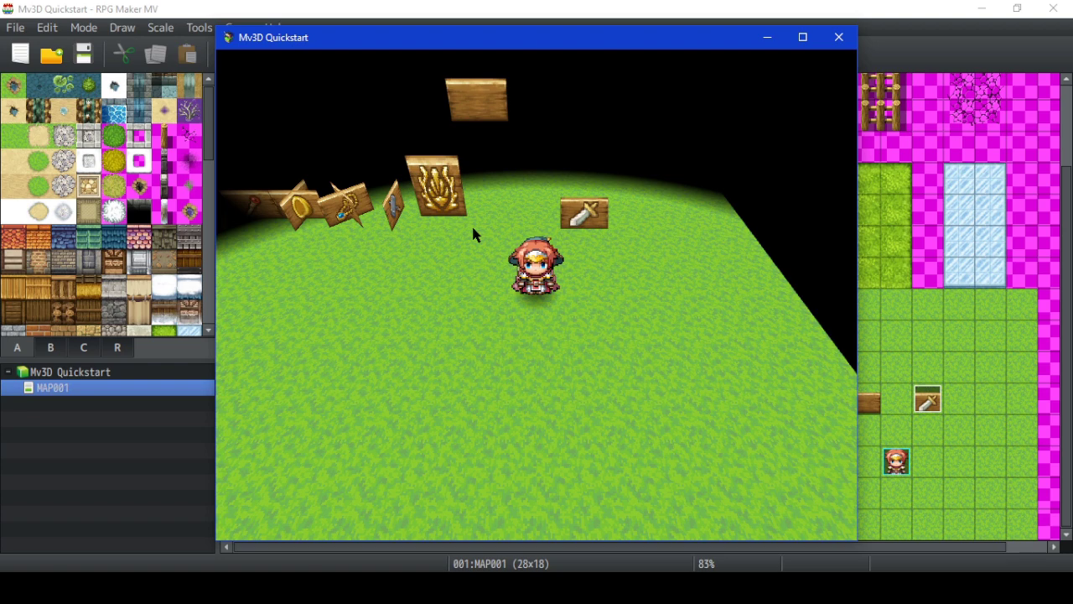
# Step: Walk the party left in the 3D playtest and bring up the game's Options screen
pyautogui.press('Left')
pyautogui.press('Left')
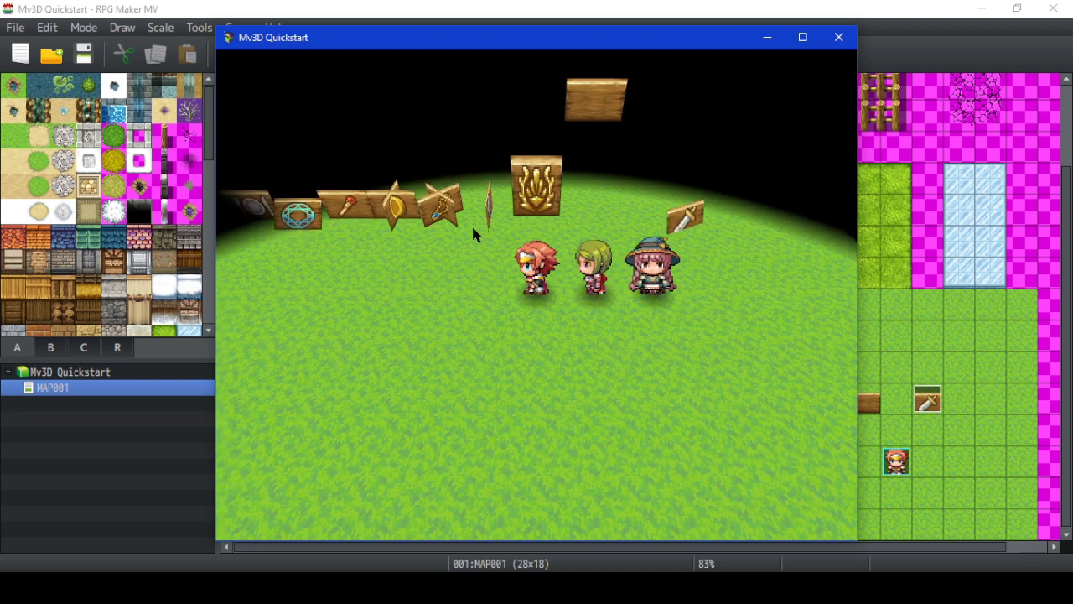
pyautogui.press('Escape')
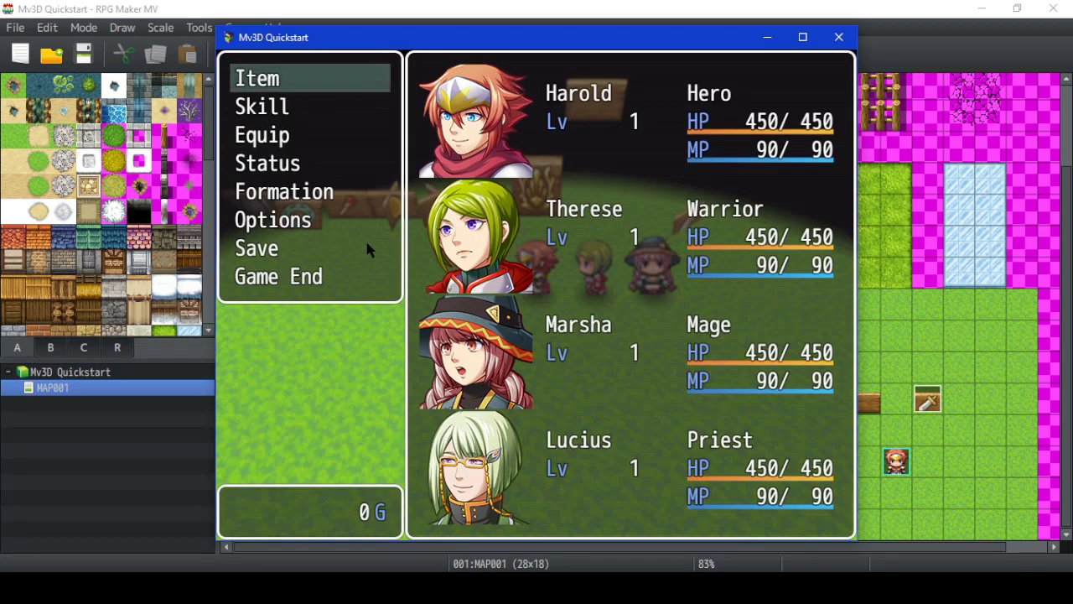
pyautogui.doubleClick(317, 226)
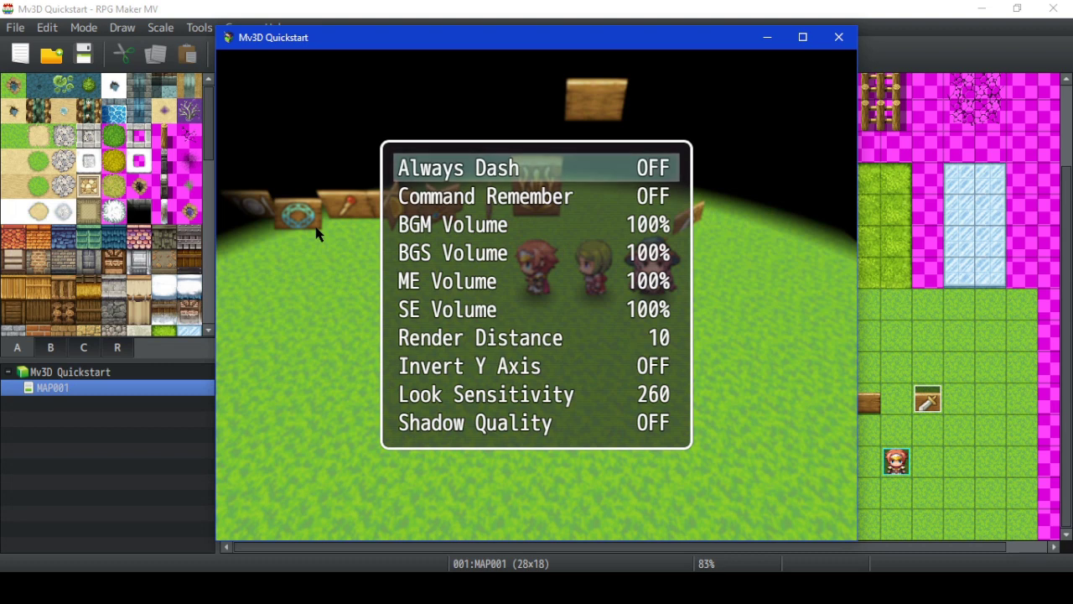
# Step: Look over the Render Distance and Shadow Quality options, then return to the 3D map
pyautogui.press('Up')
pyautogui.press('Up')
pyautogui.press('Up')
pyautogui.press('Up')
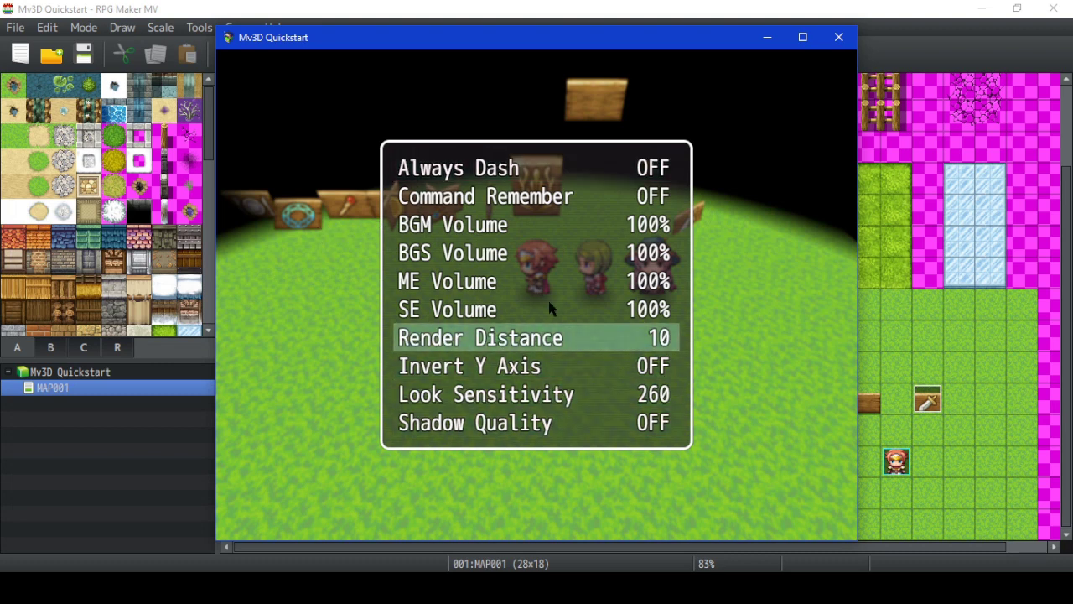
pyautogui.press('Right')
pyautogui.press('Left')
pyautogui.click(543, 426)
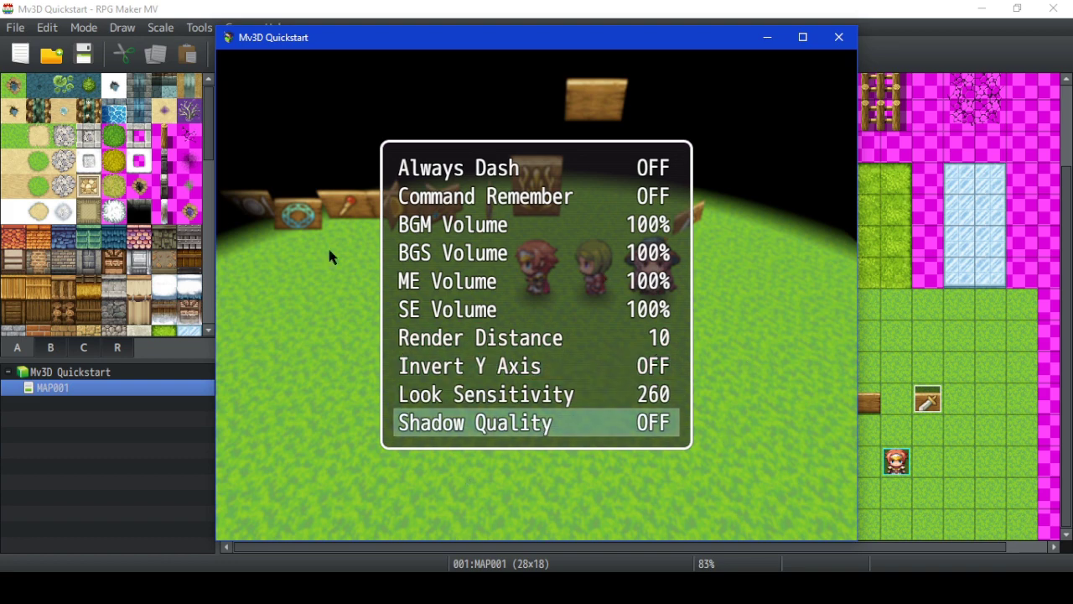
pyautogui.press('Escape')
pyautogui.rightClick(392, 307)
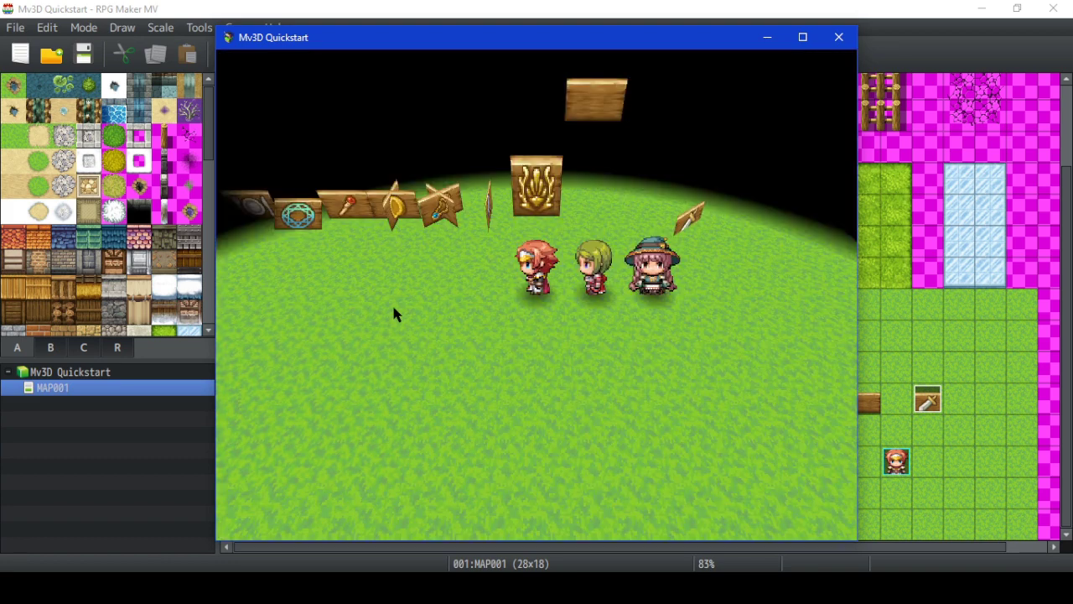
# Step: Walk the party past the signs to the map edge and rotate the camera to view the wall-tile staircases
pyautogui.press('Left')
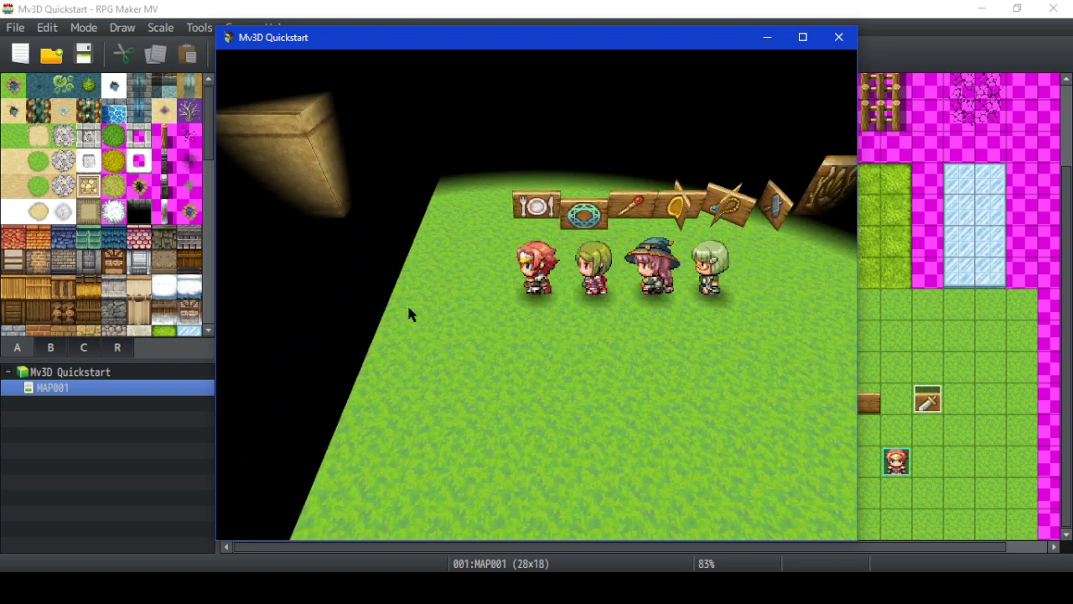
pyautogui.press('Up')
pyautogui.press('Left')
pyautogui.press('e')
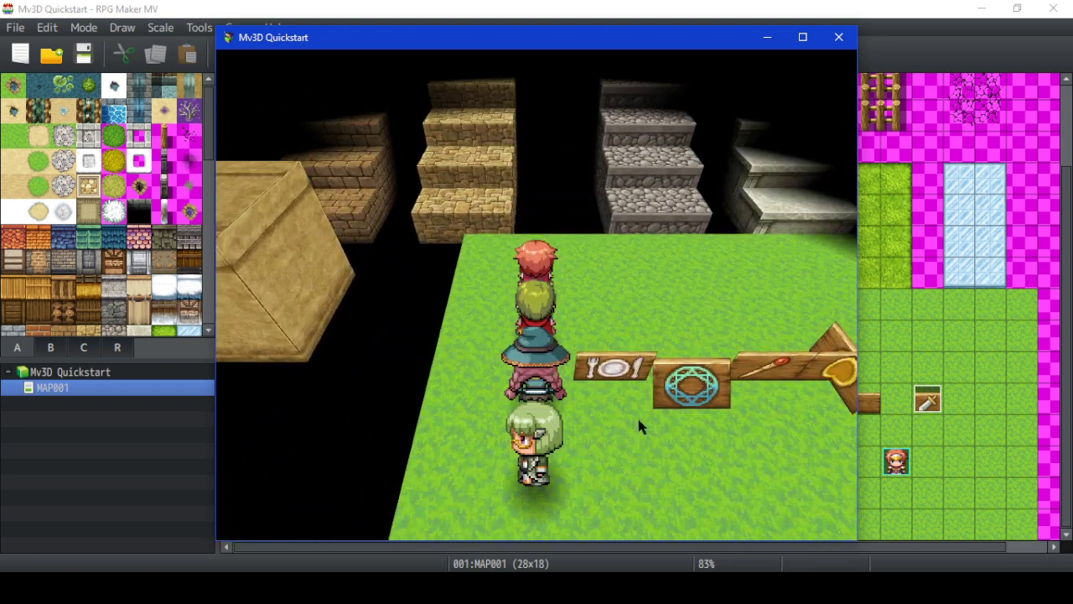
pyautogui.press('q')
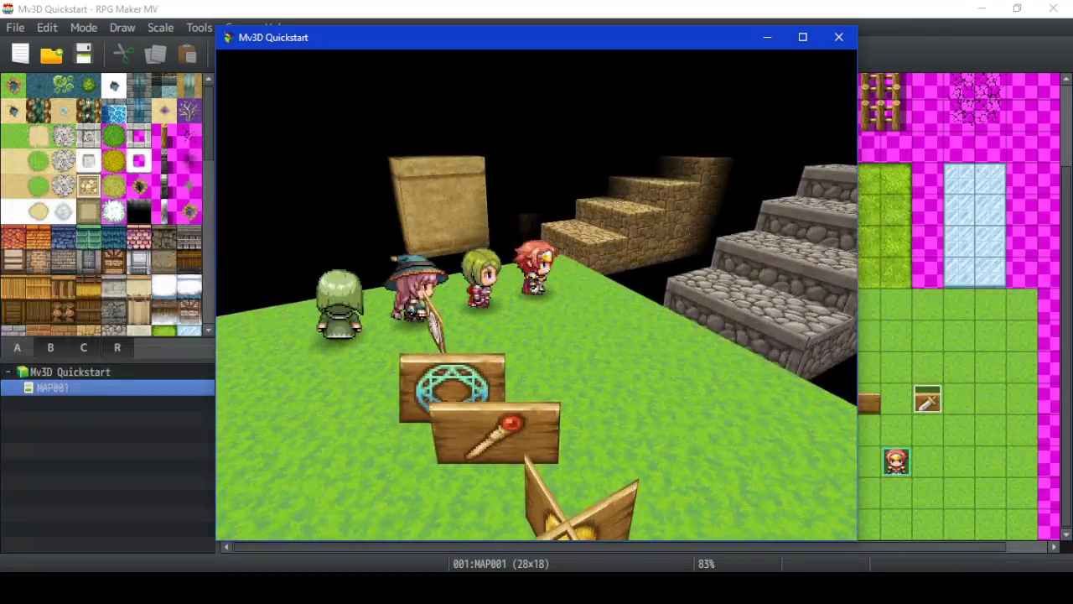
pyautogui.press('Down')
pyautogui.press('e')
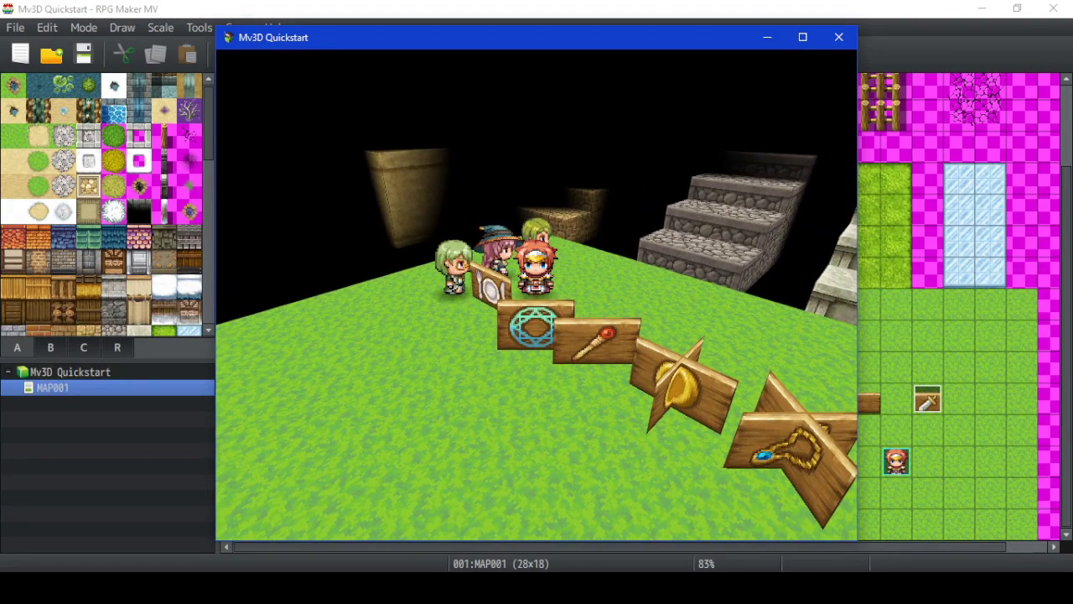
# Step: Lead the party up and back down the grey cobblestone staircase while rotating the camera around it
pyautogui.press('Up')
pyautogui.press('Right')
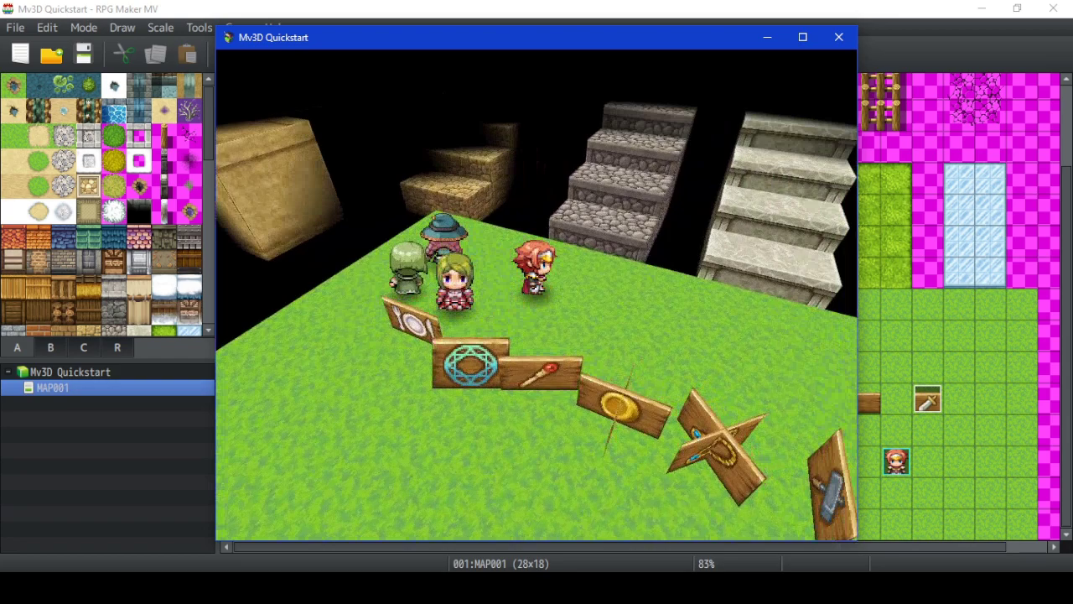
pyautogui.press('Left')
pyautogui.press('e')
pyautogui.press('q')
pyautogui.press('e')
pyautogui.press('Up')
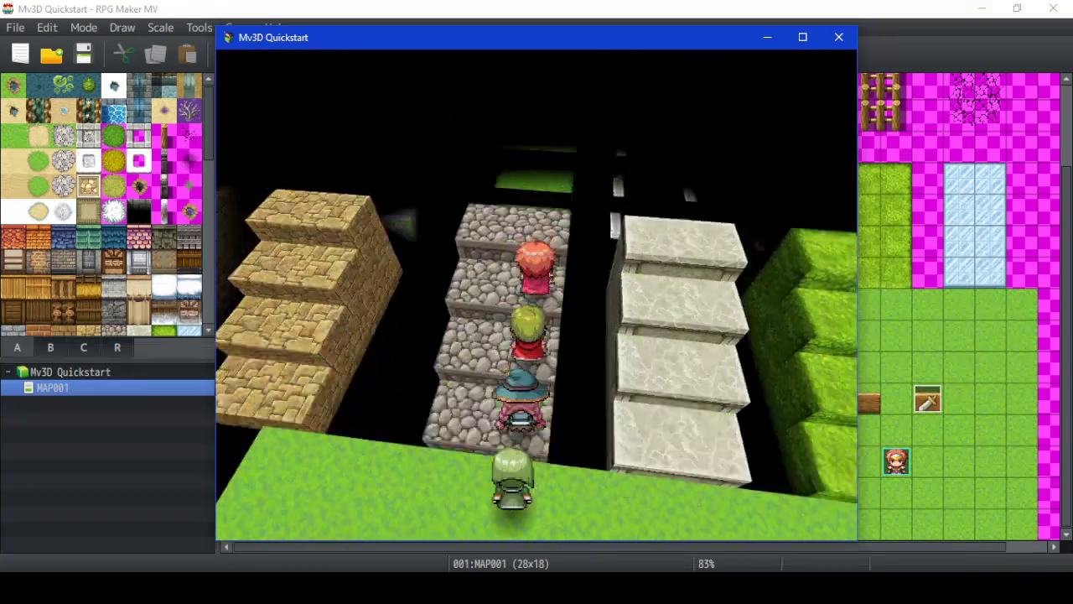
pyautogui.press('q')
pyautogui.press('Left')
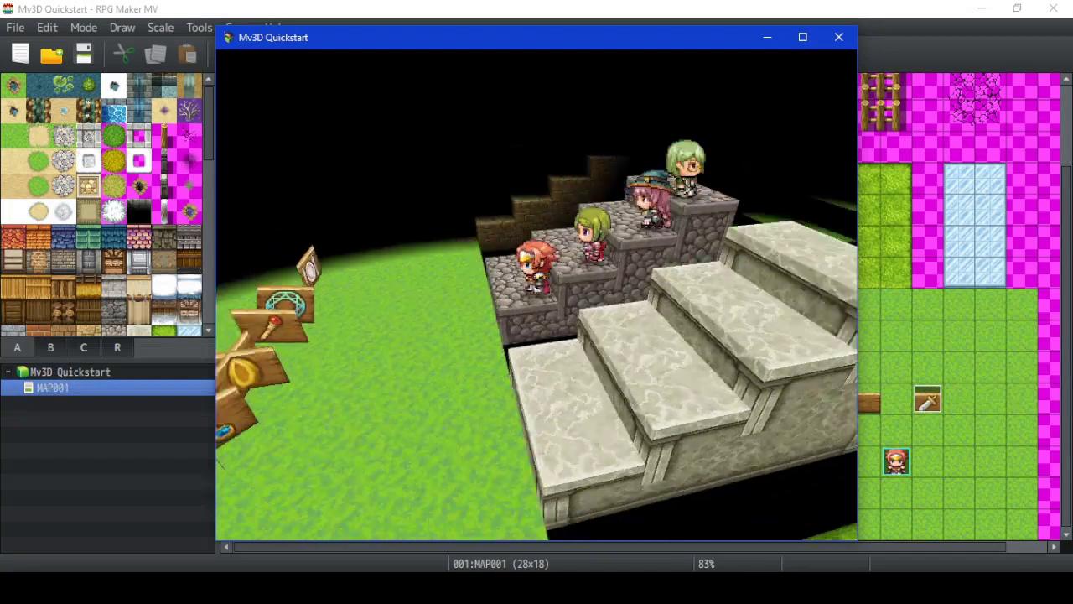
# Step: Take the party up the yellow stone staircase and across to the grass and sand path stairs
pyautogui.press('Up')
pyautogui.press('e')
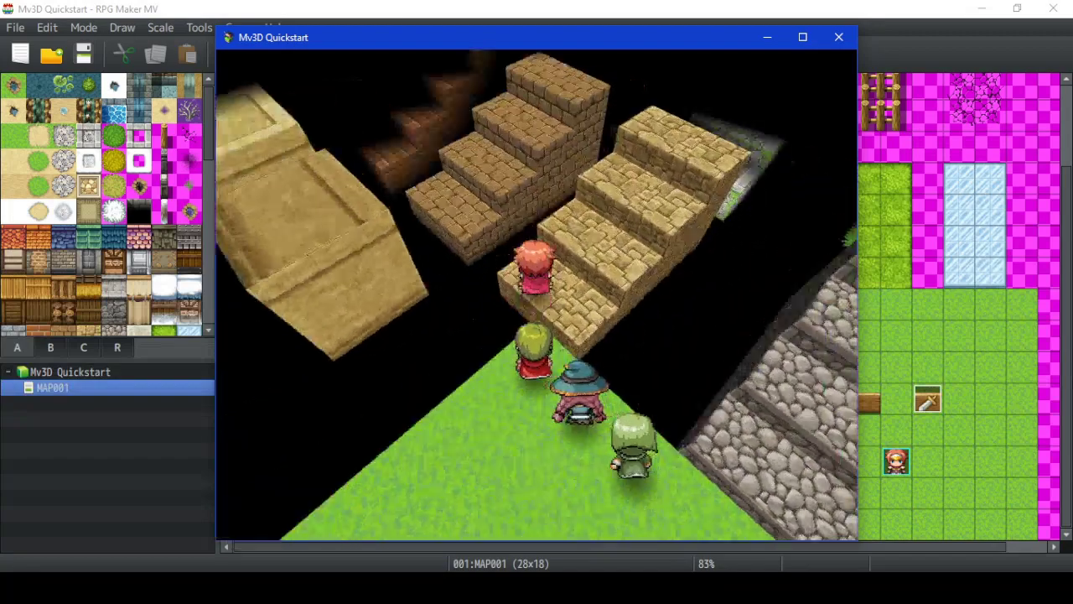
pyautogui.press('Up')
pyautogui.press('q')
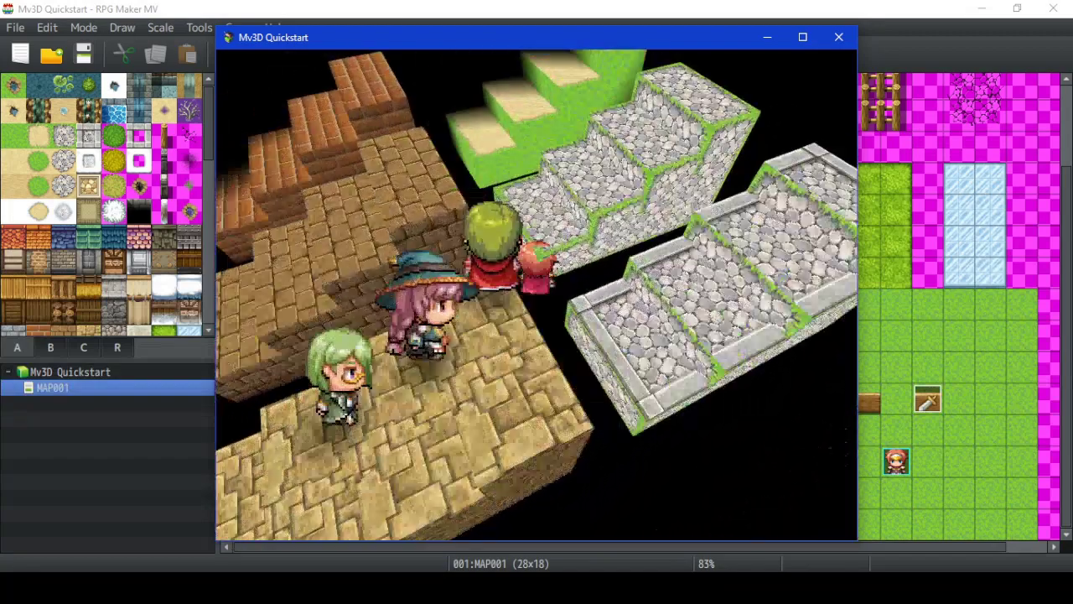
pyautogui.press('Up')
pyautogui.press('e')
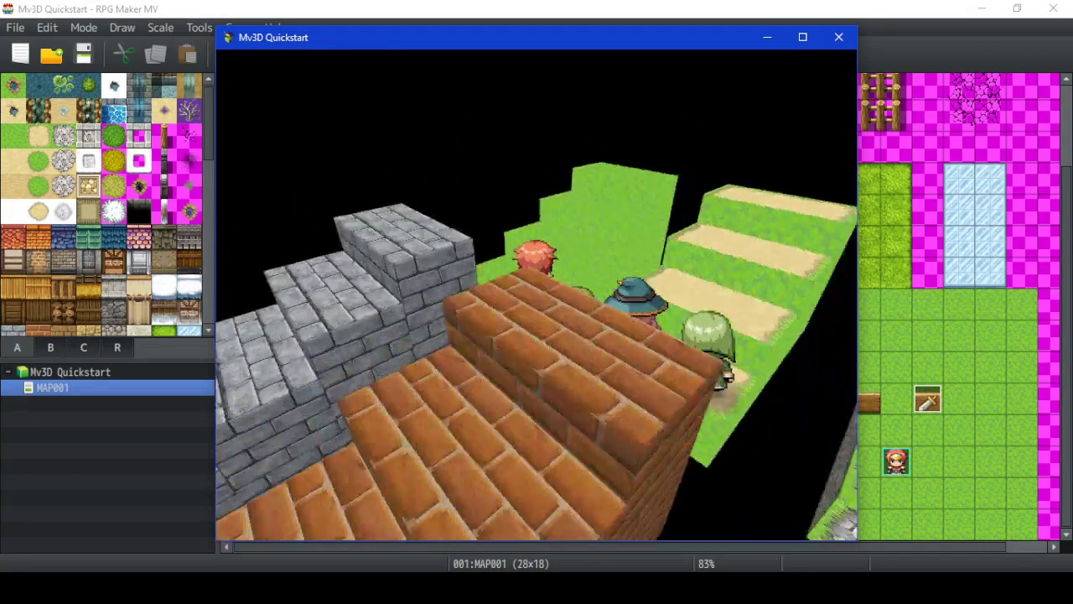
# Step: Walk the party across to the curb-edged cobblestone stairs and inspect them from several camera angles
pyautogui.press('q')
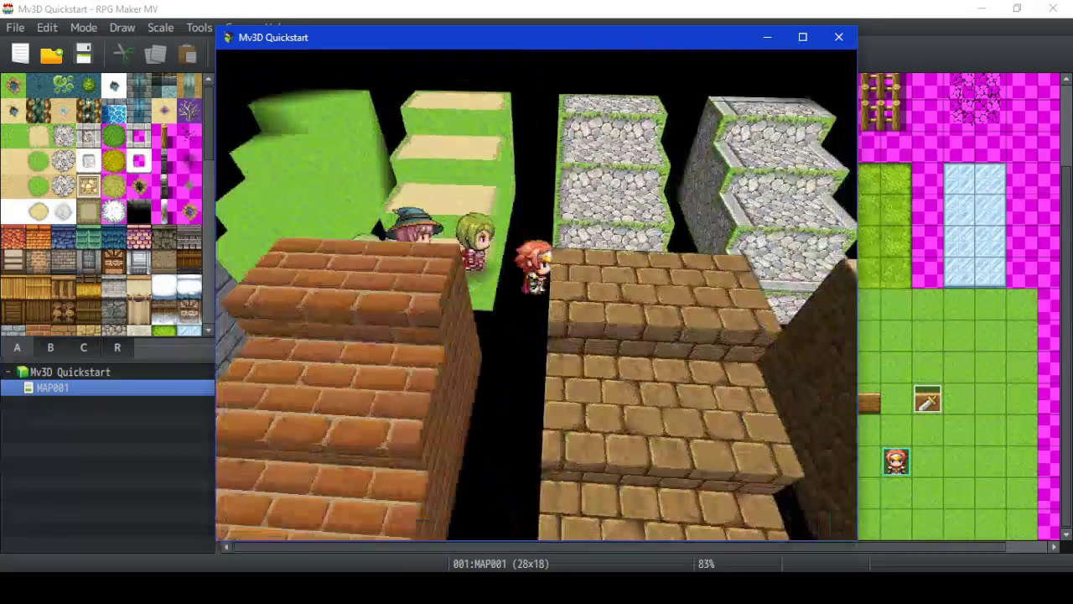
pyautogui.press('Right')
pyautogui.press('q')
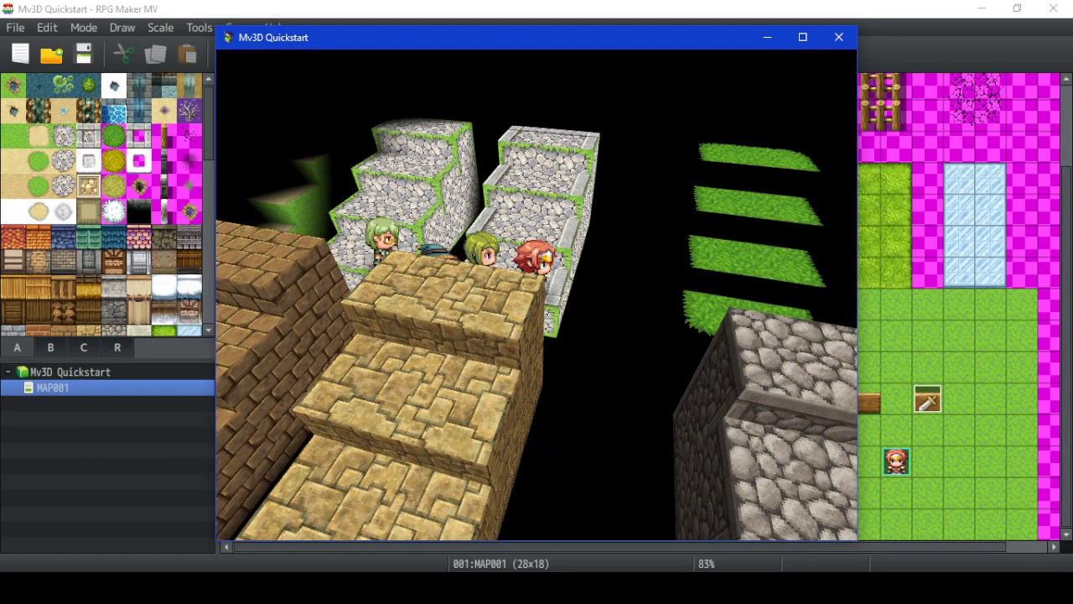
pyautogui.press('q')
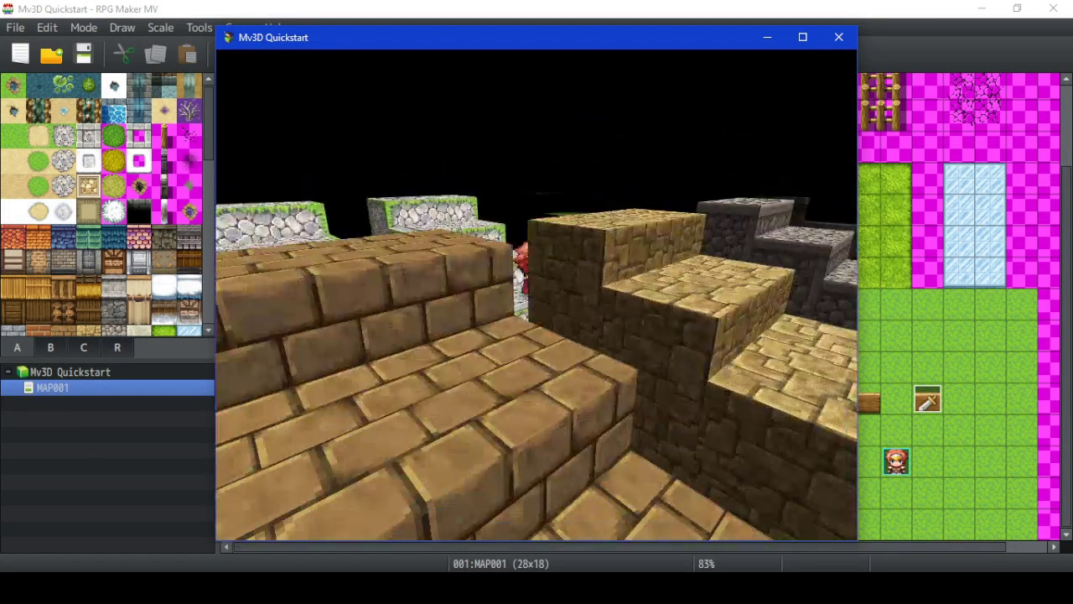
pyautogui.press('q')
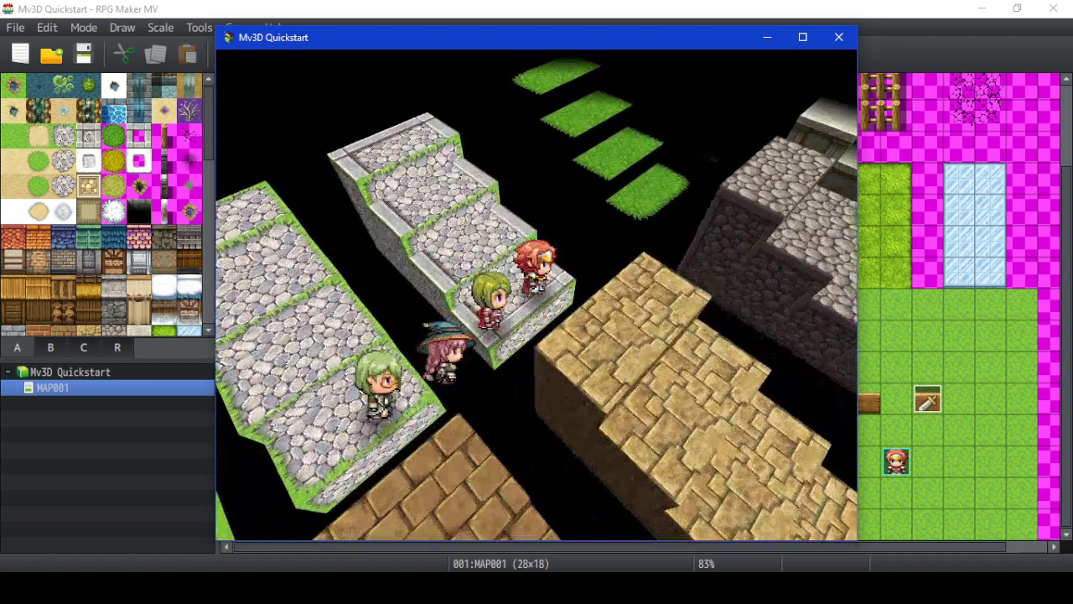
# Step: Pause the playtest, mark the editor's block of transparent overlay A tiles in map mode, and return to the game window
pyautogui.press('Escape')
pyautogui.click(629, 10)
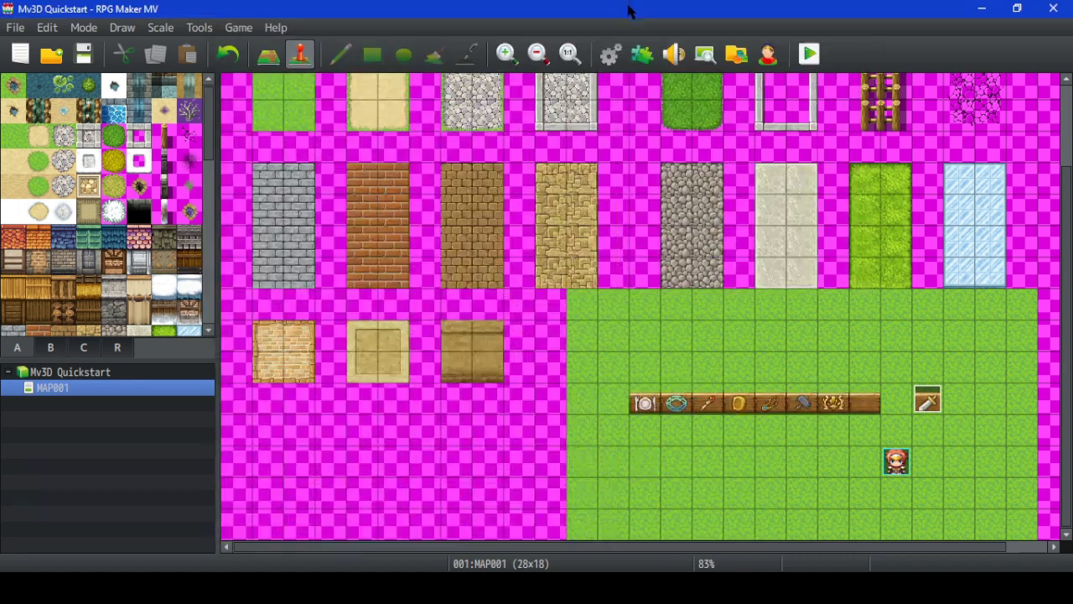
pyautogui.scroll(3, 514, 218)
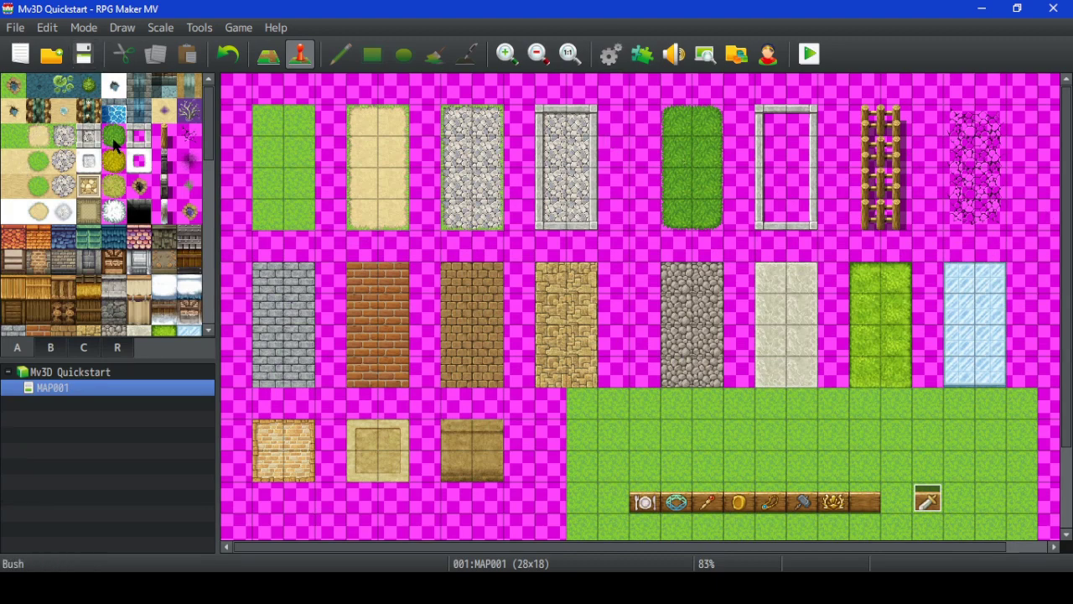
pyautogui.moveTo(115, 144); pyautogui.dragTo(190, 213)
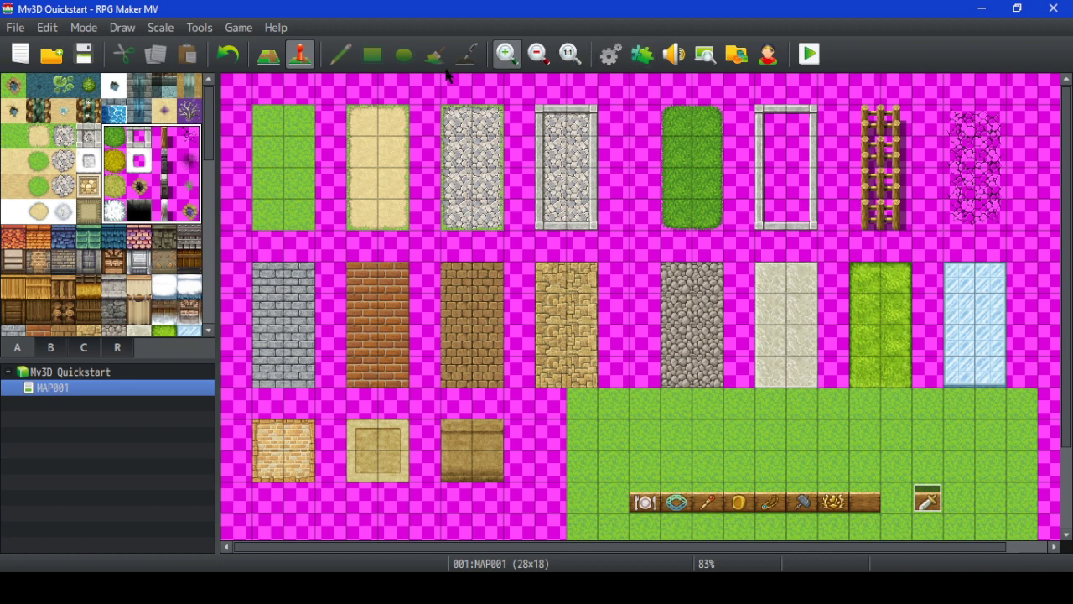
pyautogui.click(268, 54)
pyautogui.click(256, 587)
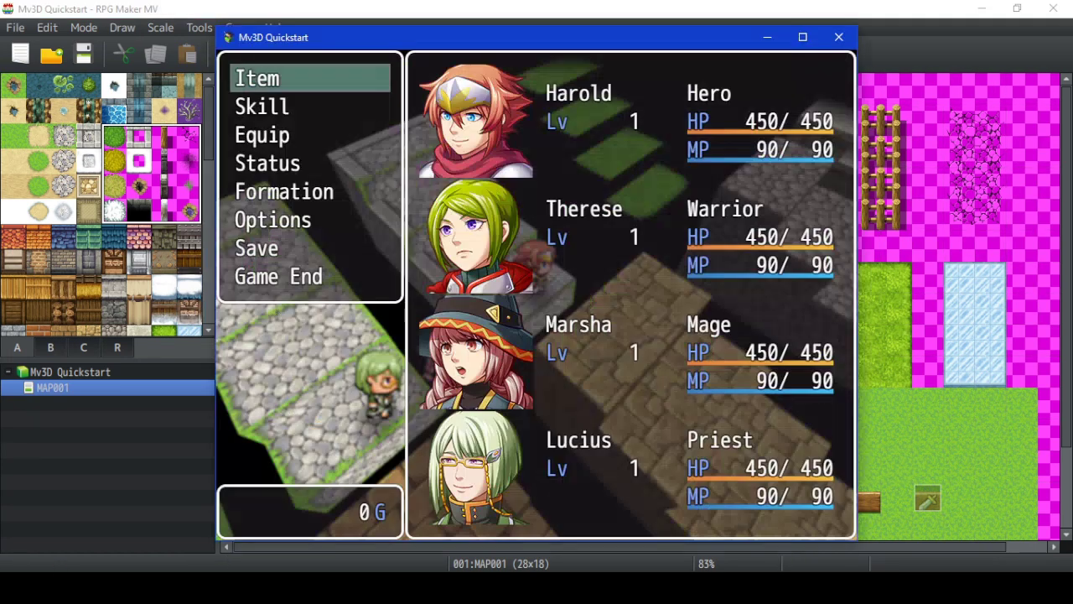
# Step: Resume the playtest and climb the curb-edged cobblestone stairs, turning the camera toward the floating bush tiles
pyautogui.press('Escape')
pyautogui.press('pageup')
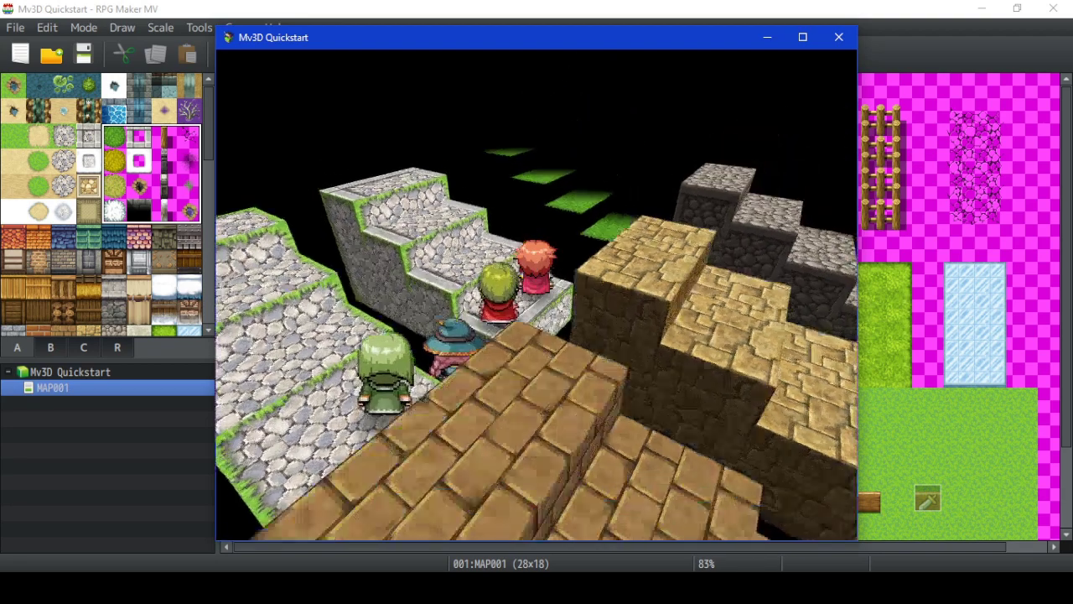
pyautogui.press('pagedown')
pyautogui.press('q')
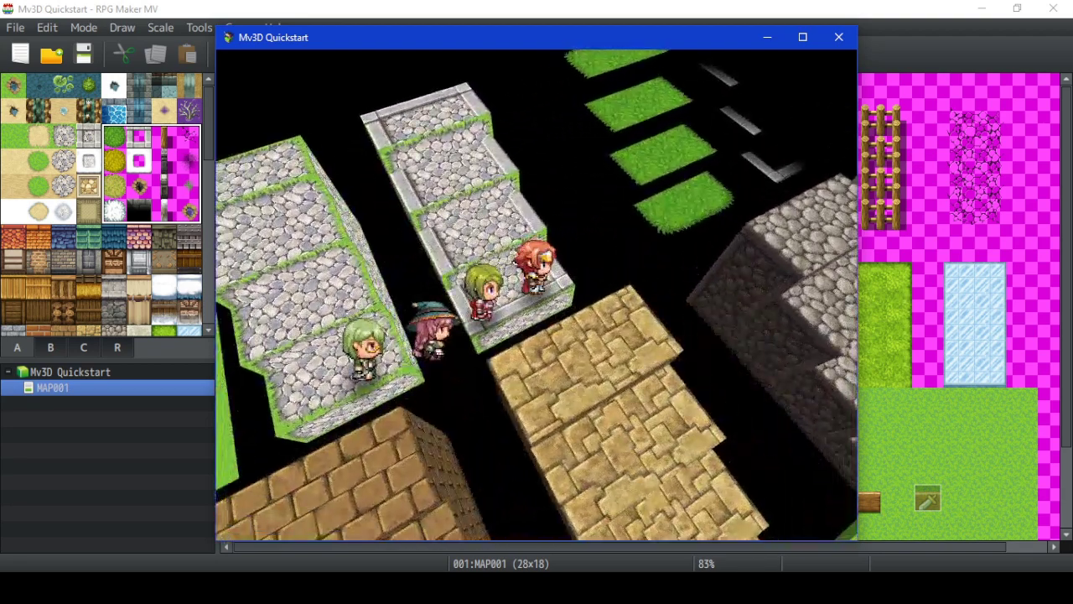
pyautogui.press('Up')
pyautogui.press('Right')
pyautogui.press('Right')
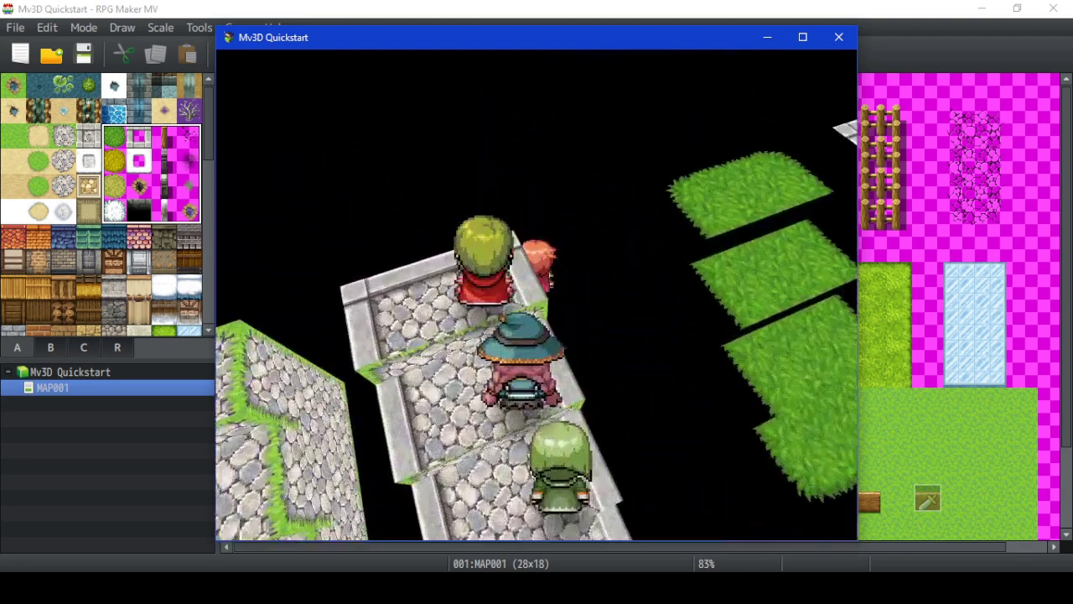
# Step: Walk the party around the floating bush, road edging and fence tiles and back onto the cobblestone stairs
pyautogui.press('e')
pyautogui.press('Left')
pyautogui.press('Up')
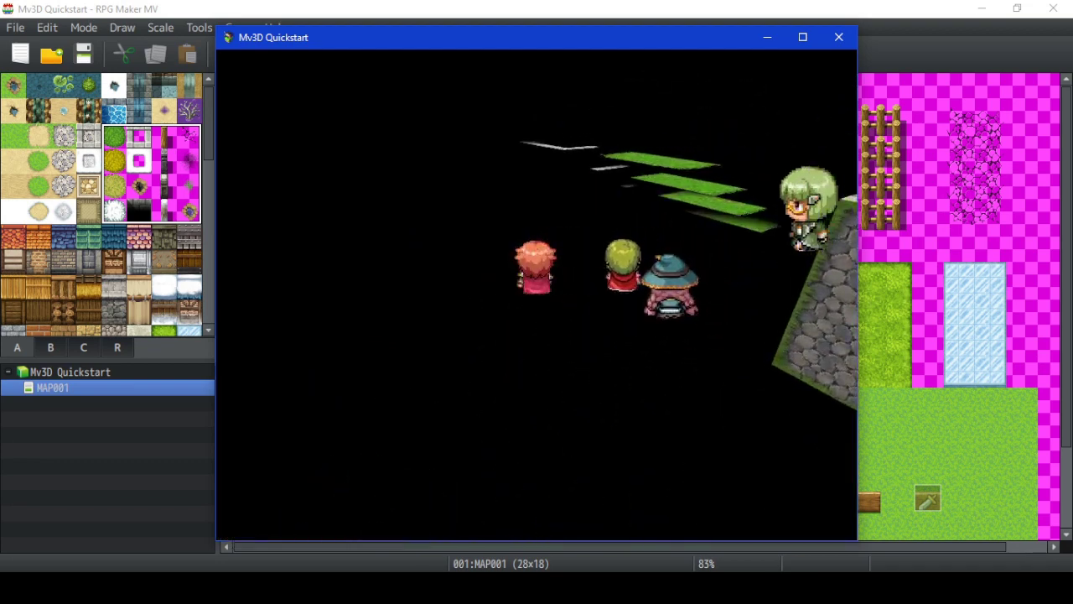
pyautogui.press('e')
pyautogui.press('Left')
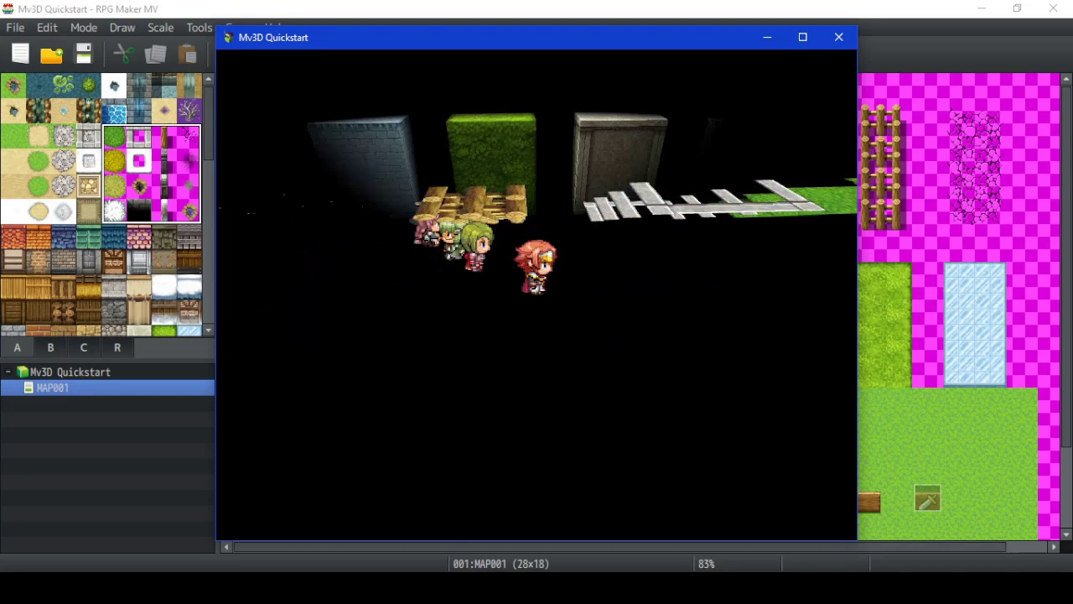
pyautogui.press('Right')
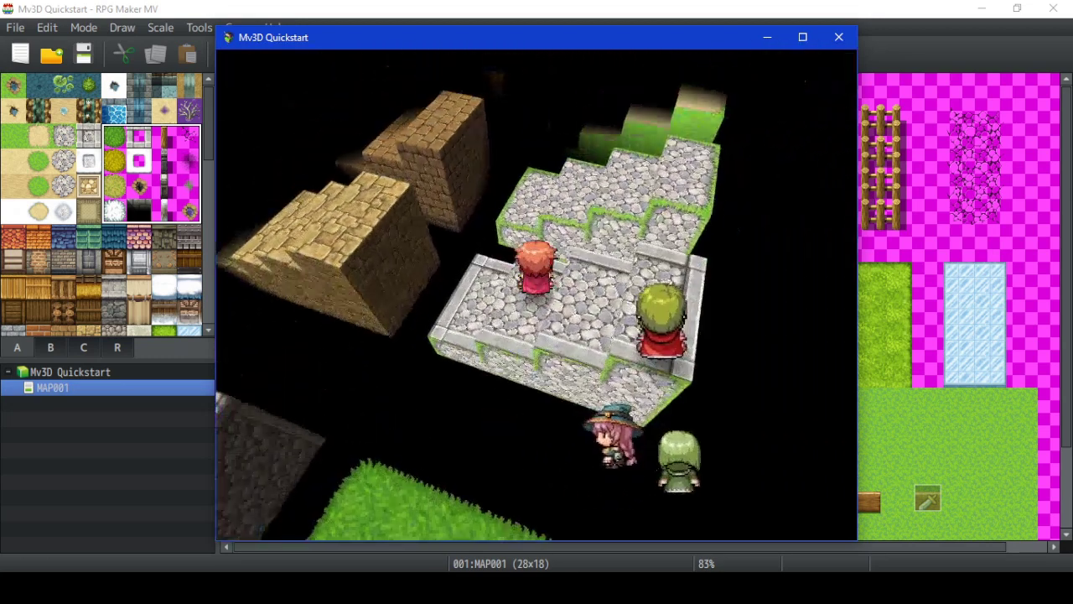
# Step: Pause the playtest, mark the editor's ground tile block, and select the cobblestone road tile with the Rectangle tool
pyautogui.press('Escape')
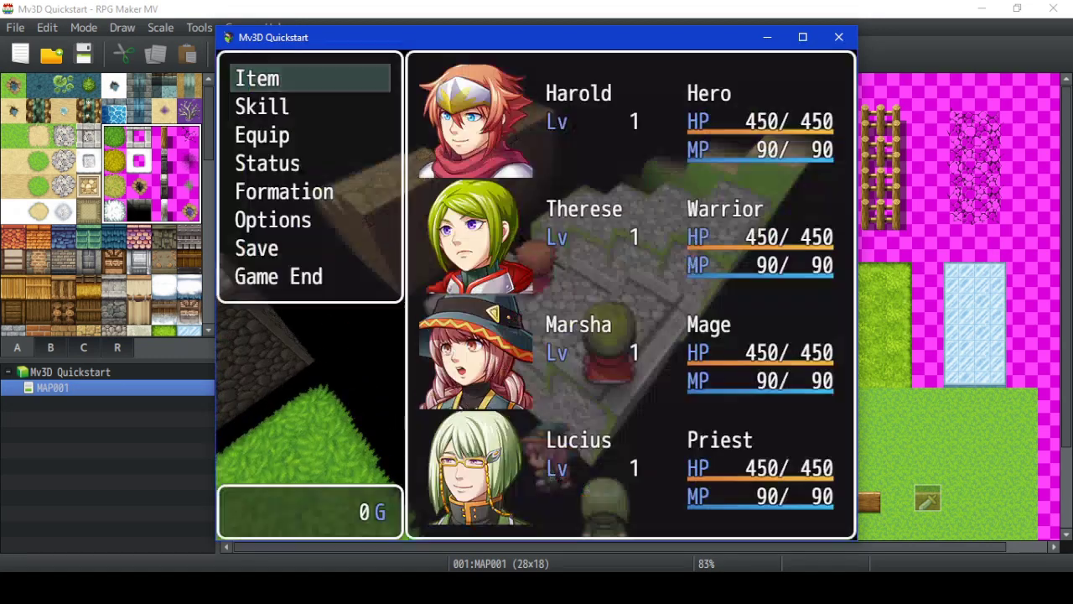
pyautogui.click(14, 143)
pyautogui.moveTo(15, 144)
pyautogui.mouseDown()
pyautogui.moveTo(46, 161)
pyautogui.moveTo(89, 214)
pyautogui.mouseUp()
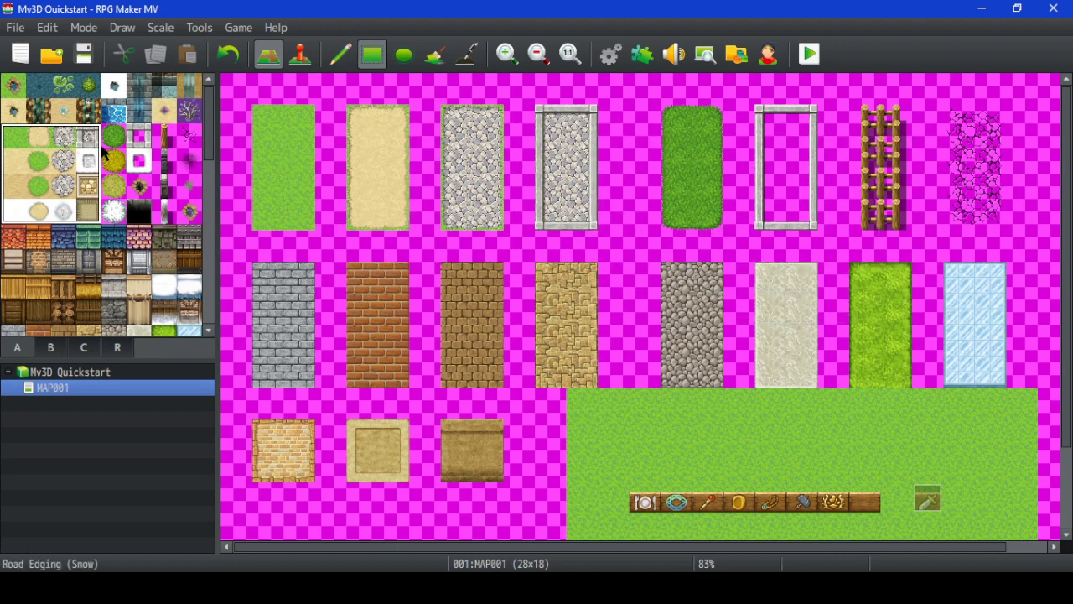
pyautogui.click(64, 136)
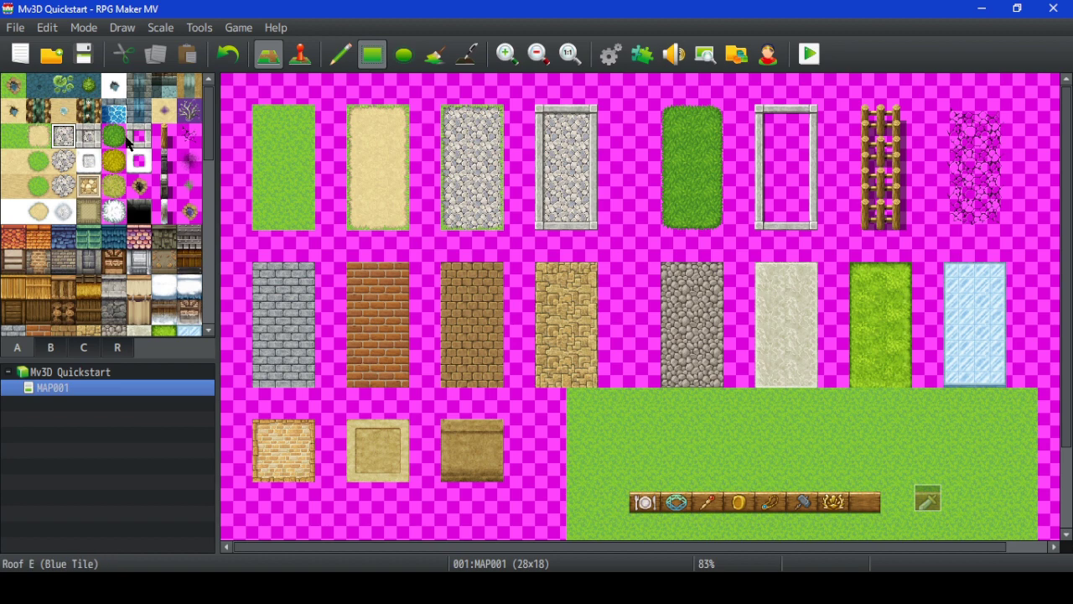
pyautogui.click(374, 55)
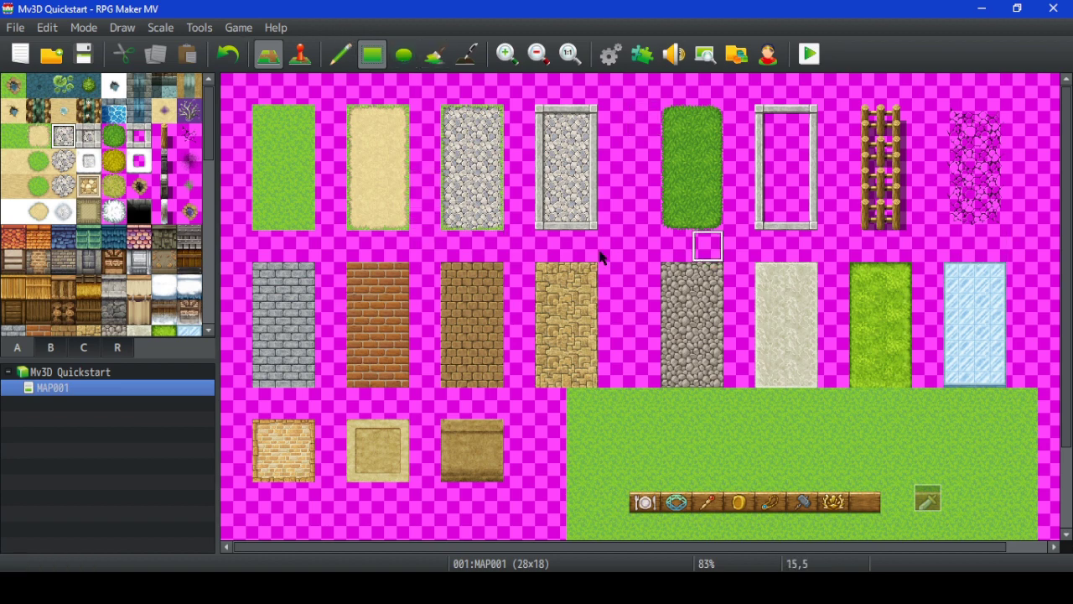
pyautogui.scroll(-2, 503, 252)
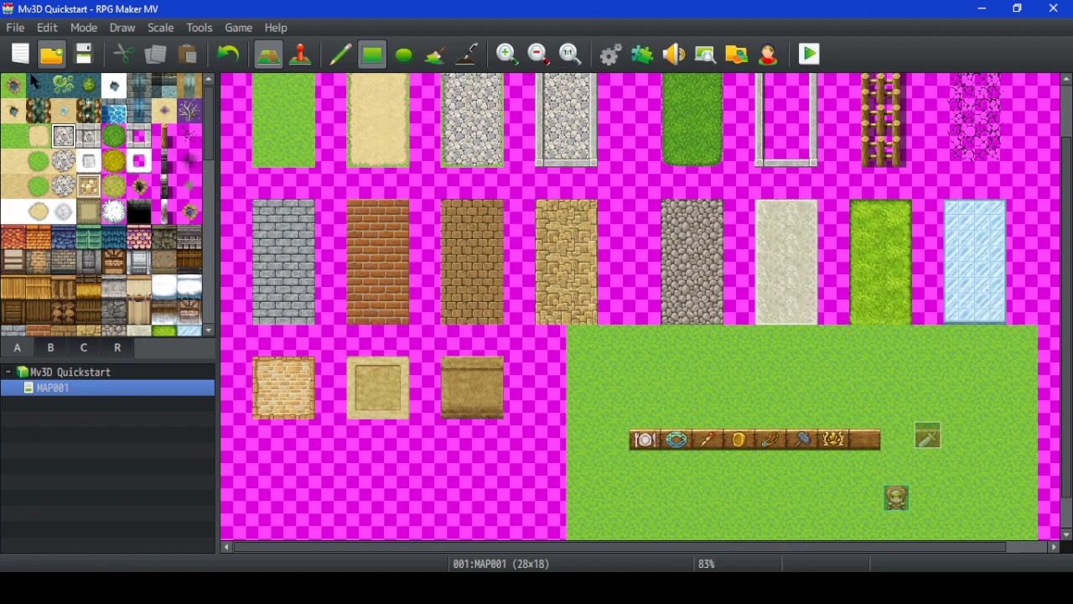
# Step: Resume the playtest and walk the party from the cobblestone stairs to the row of wooden shop signs on the grass
pyautogui.hotkey('ctrl', 'r')
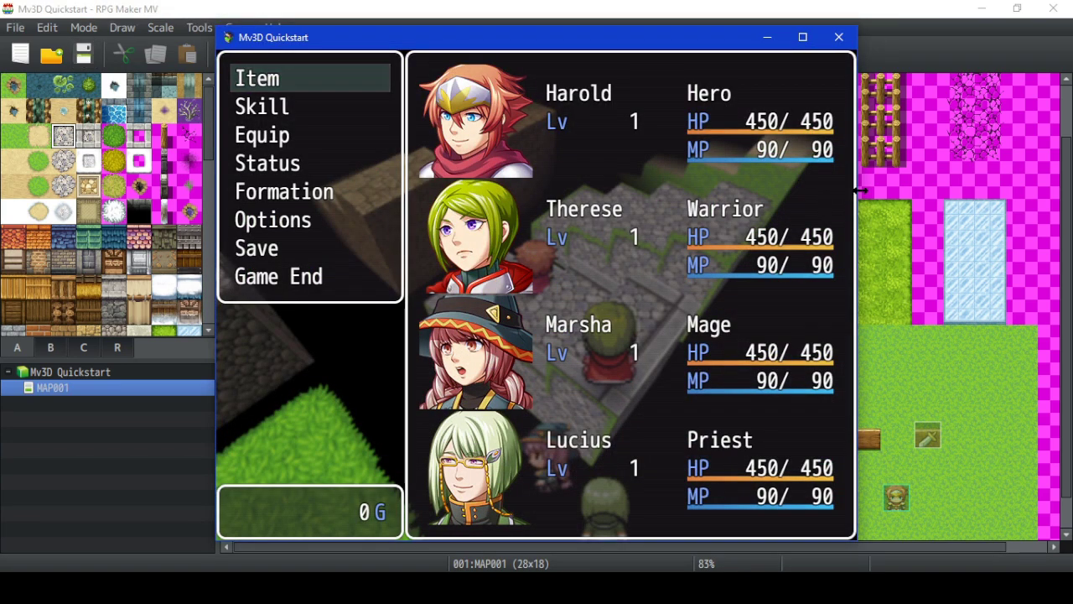
pyautogui.press('Escape')
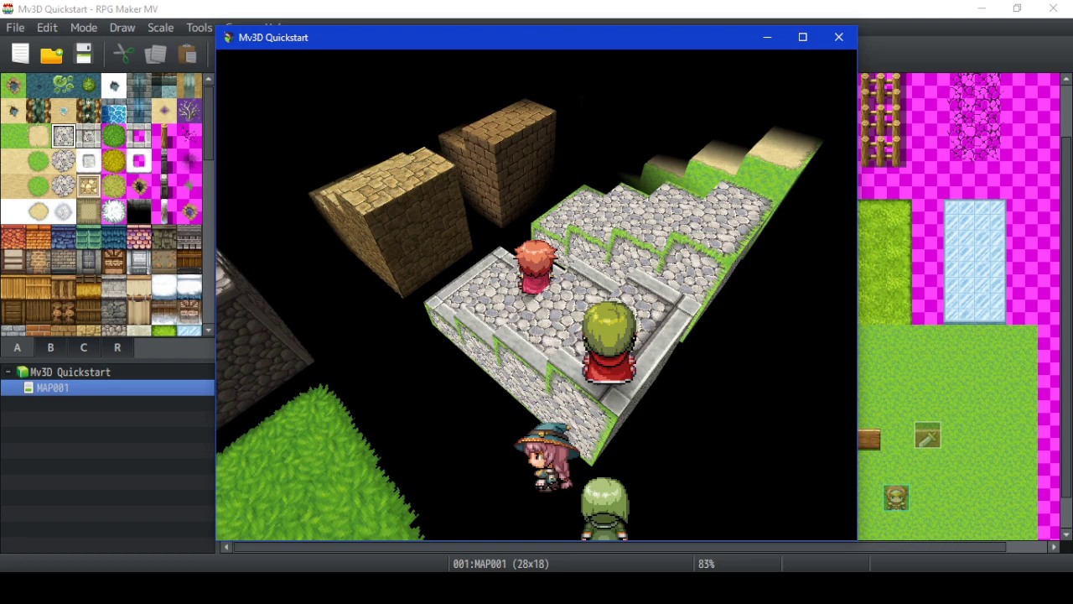
pyautogui.press('Up')
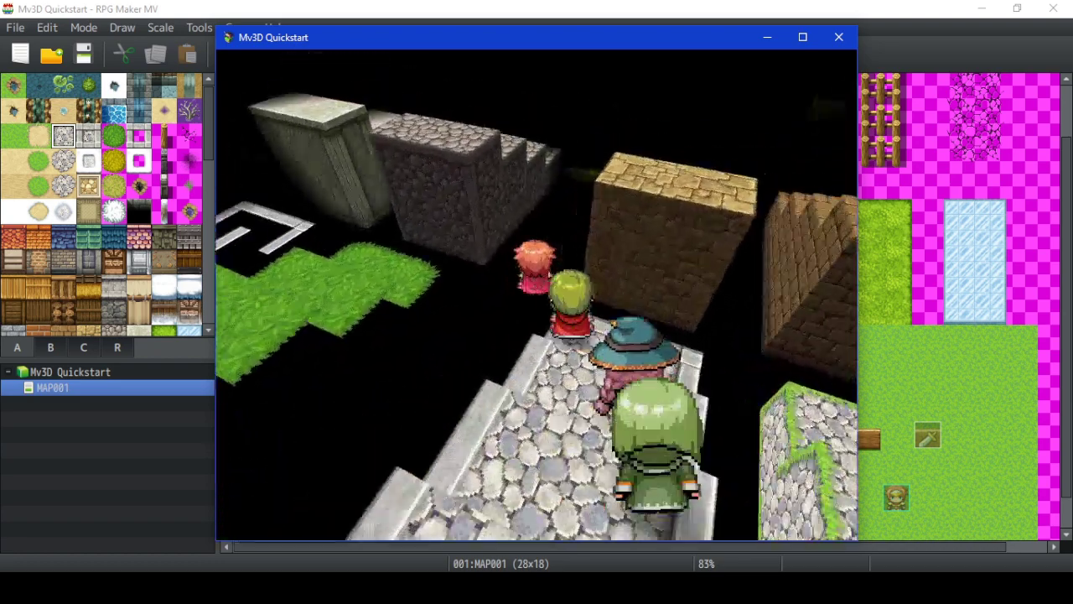
pyautogui.press('Up')
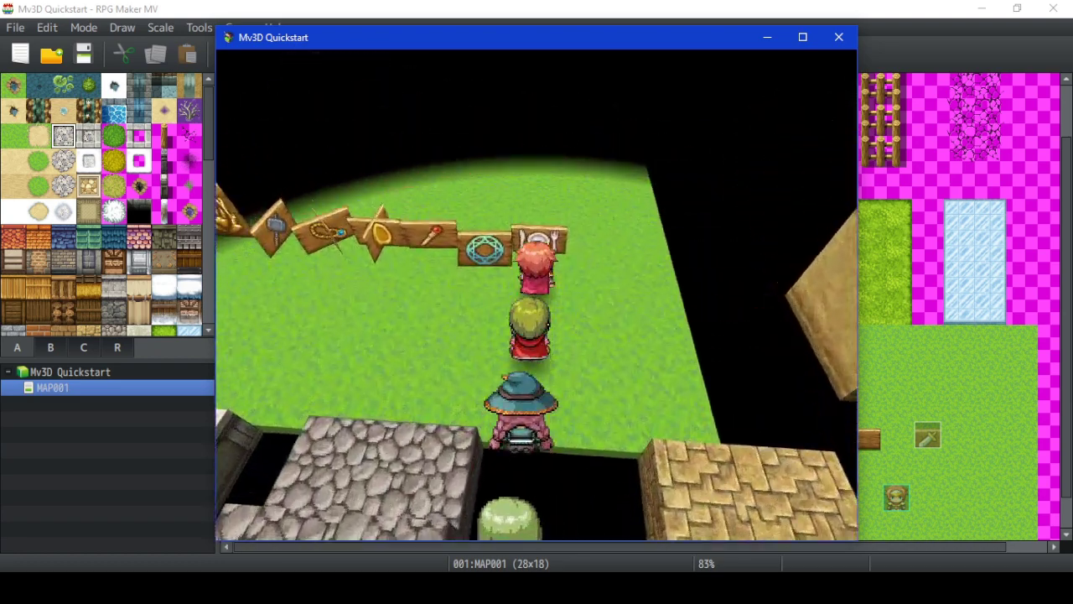
# Step: Walk the party around the shop signs while turning the camera to view their shapes from several angles, and pause the playtest
pyautogui.press('Up')
pyautogui.press('q')
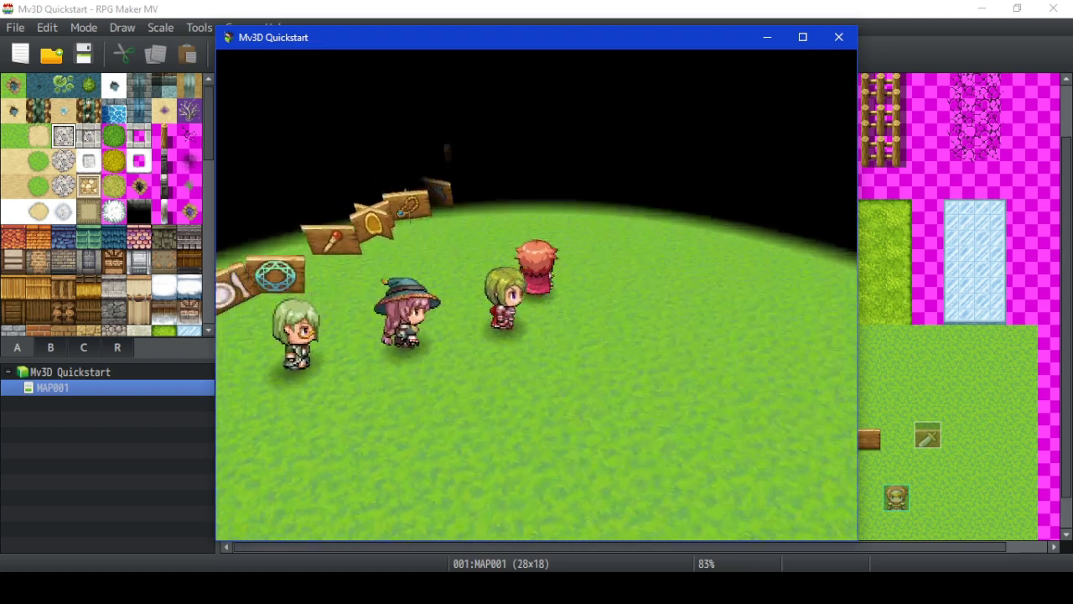
pyautogui.press('Up')
pyautogui.press('q')
pyautogui.press('e')
pyautogui.press('Left')
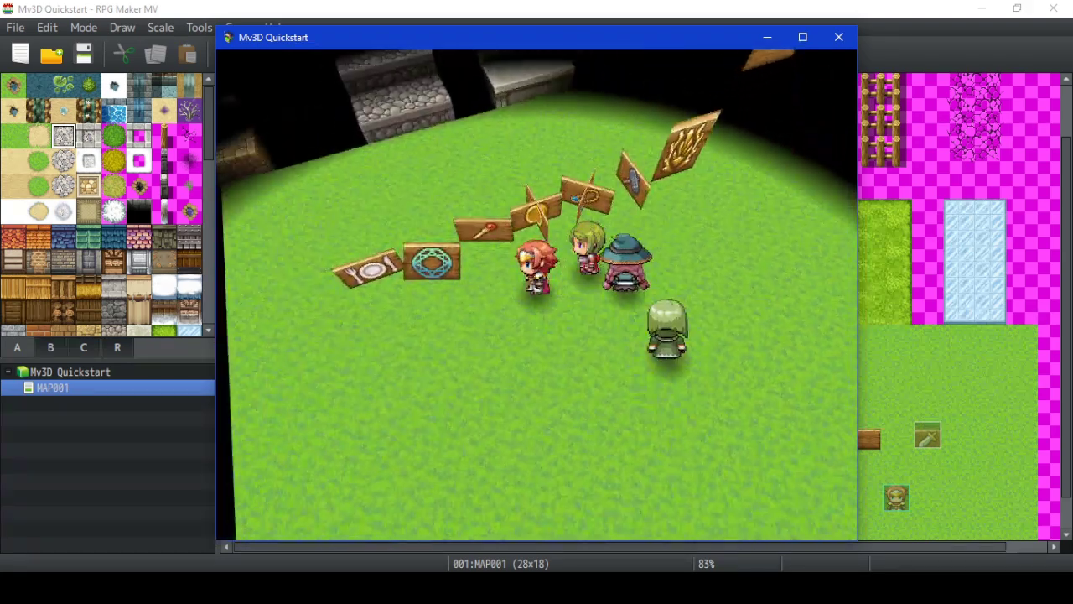
pyautogui.press('Escape')
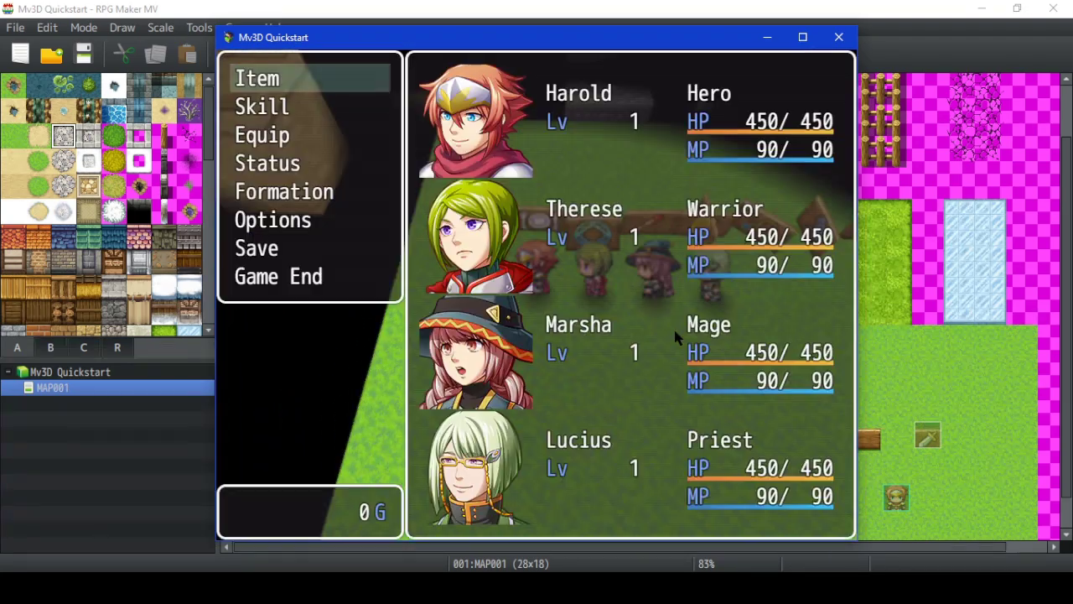
# Step: Return to the editor, open the Overworld tileset in the database, and inspect its A2 ground image, confirming Dungeon_A2
pyautogui.click(752, 7)
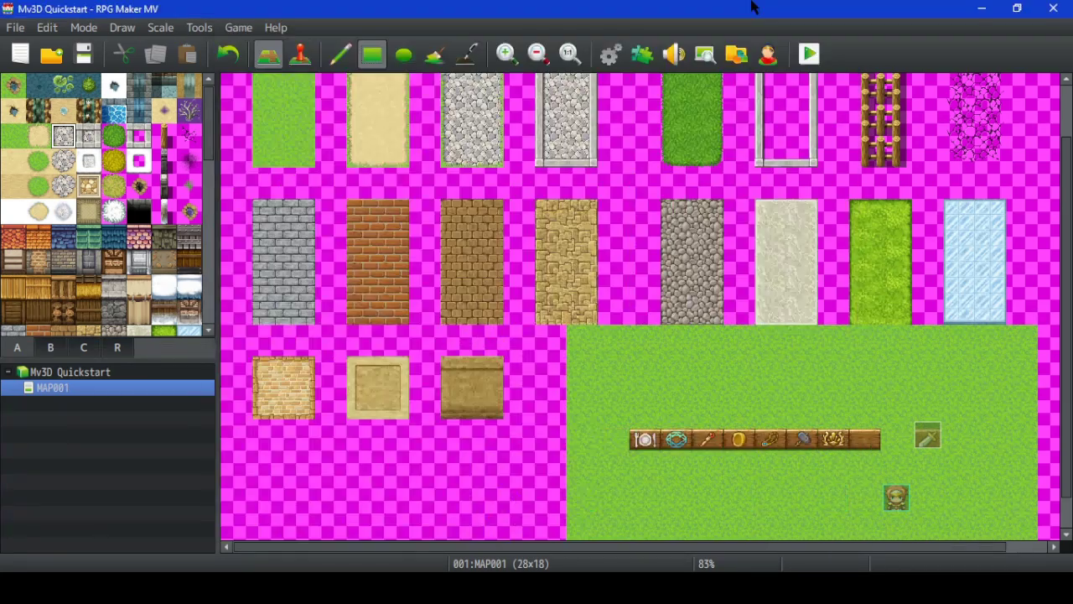
pyautogui.click(612, 55)
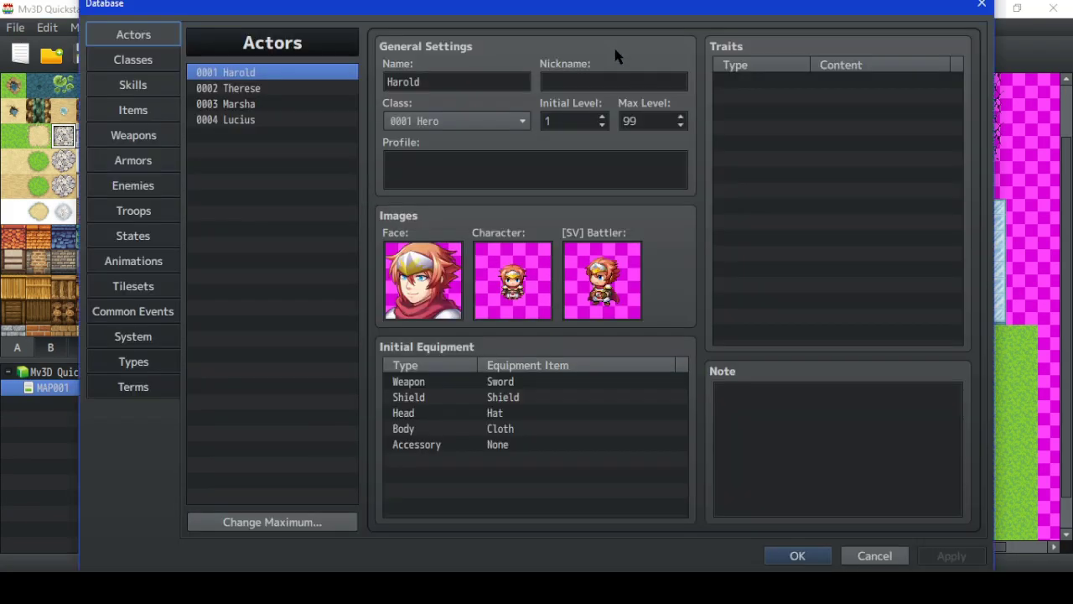
pyautogui.click(147, 290)
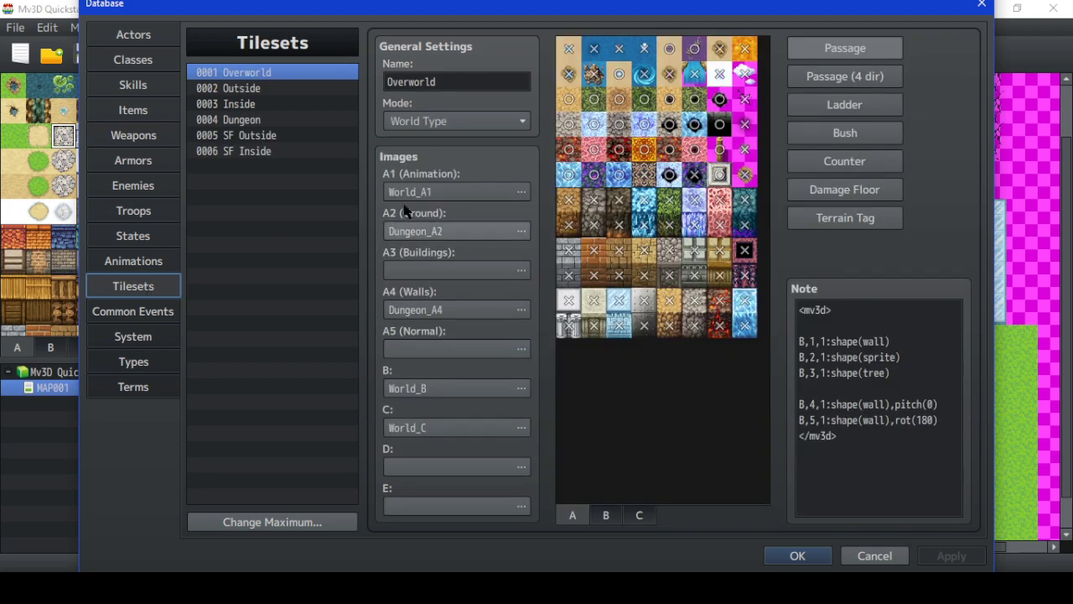
pyautogui.doubleClick(484, 233)
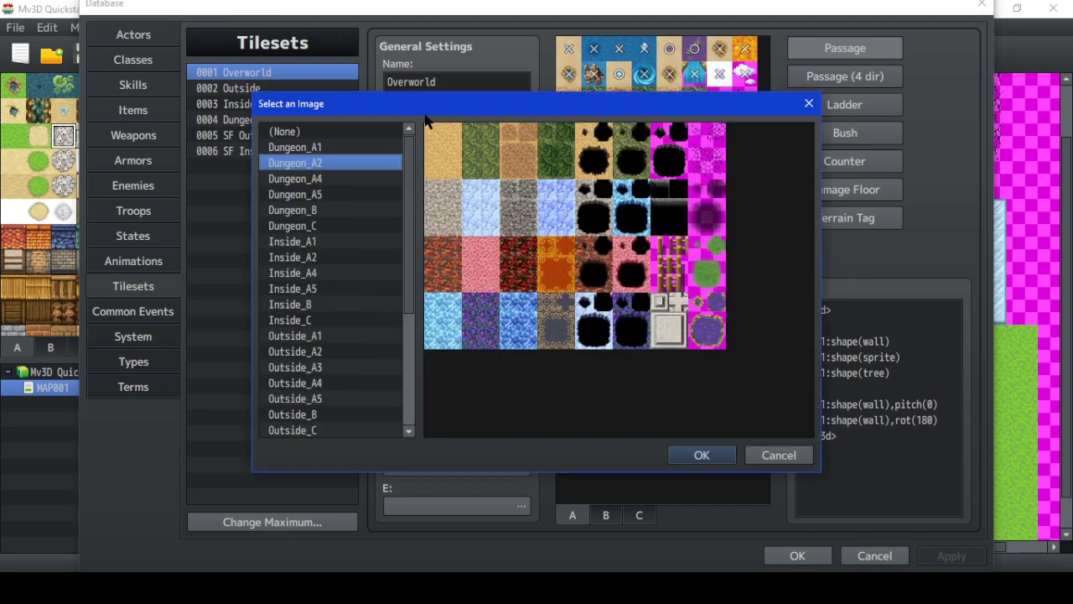
pyautogui.click(696, 457)
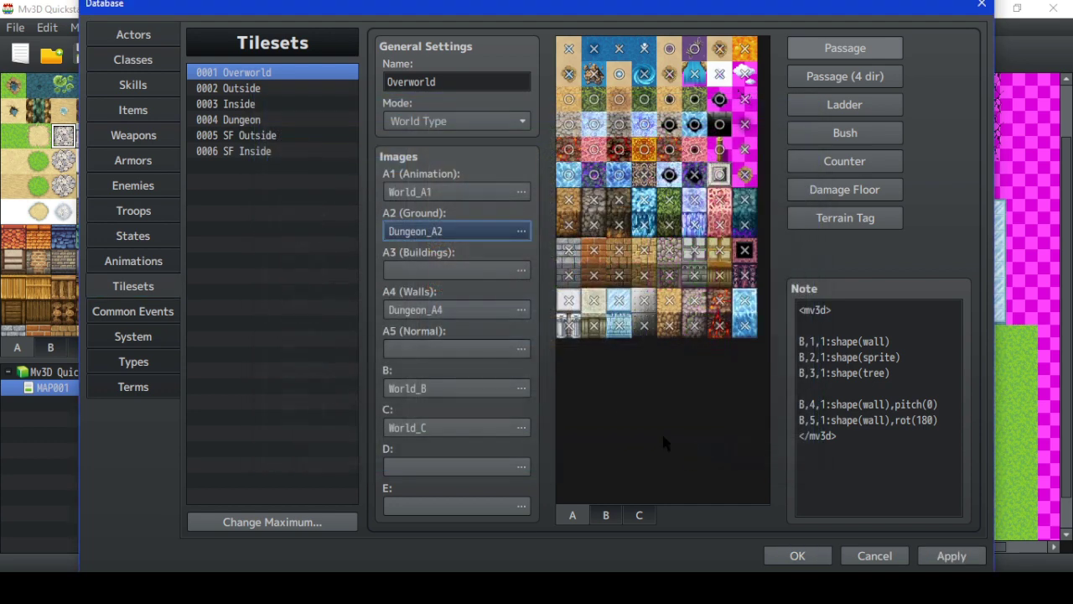
# Step: Inspect the Overworld tileset's A4 walls image and confirm Dungeon_A4
pyautogui.doubleClick(518, 316)
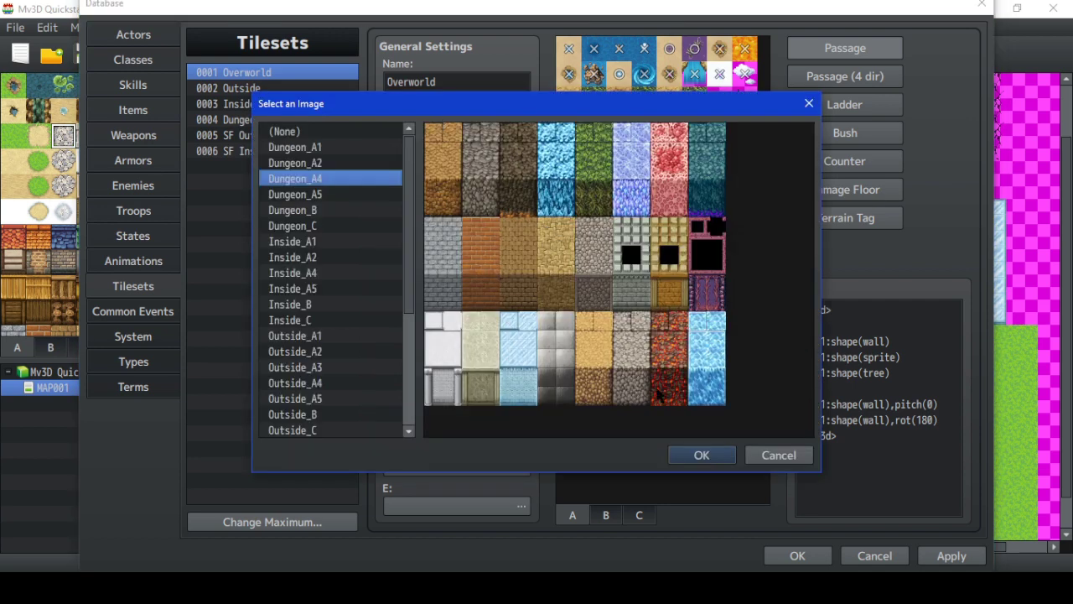
pyautogui.click(712, 459)
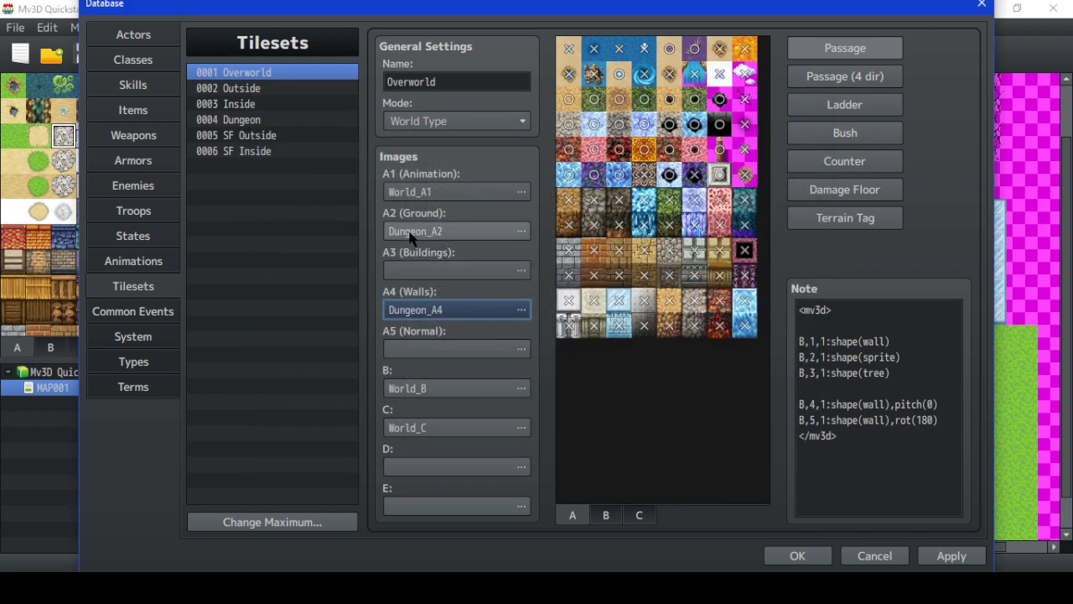
pyautogui.click(453, 232)
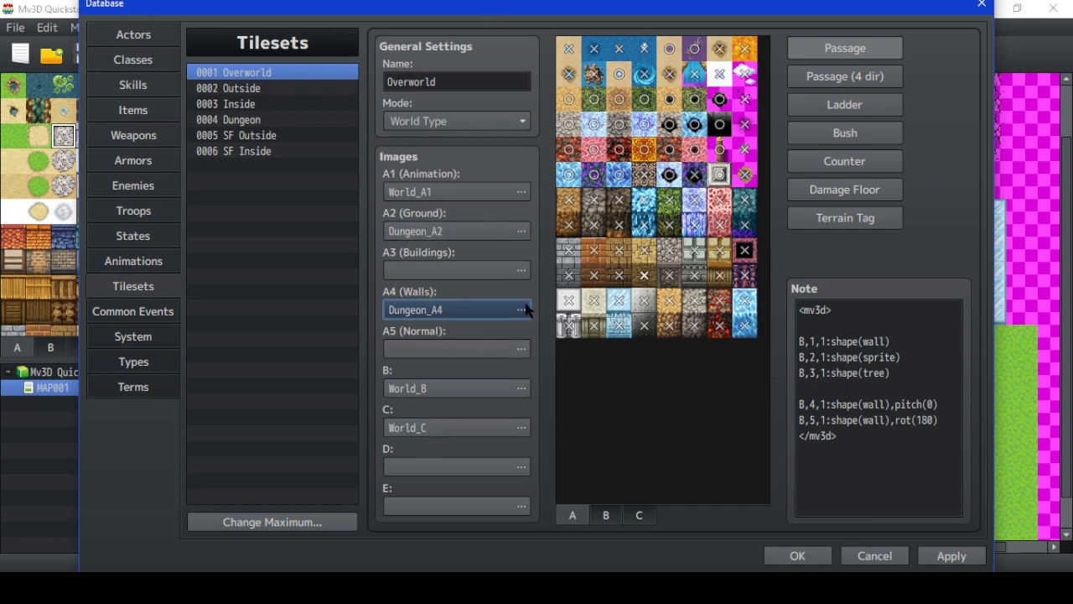
# Step: Look through the Overworld tileset's B and C tiles and return to its A tiles
pyautogui.click(606, 515)
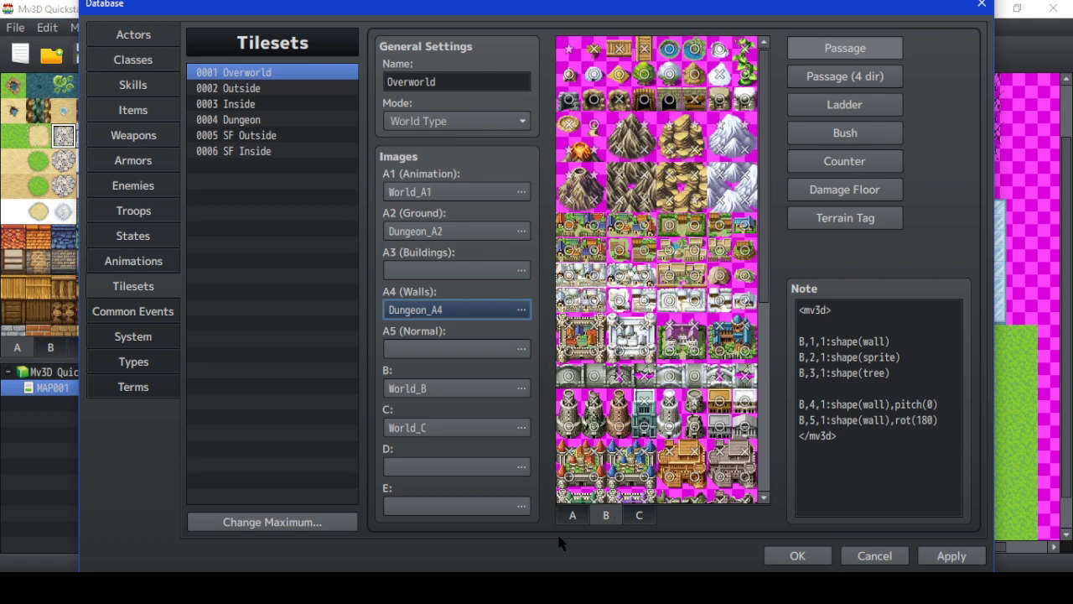
pyautogui.click(574, 517)
pyautogui.click(606, 516)
pyautogui.click(639, 515)
pyautogui.click(570, 514)
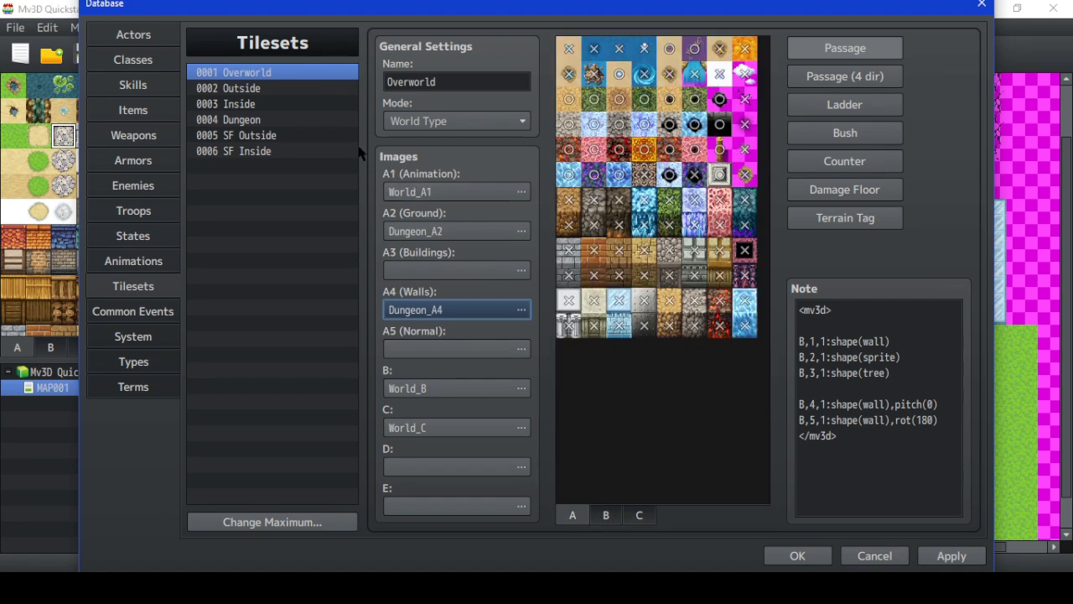
# Step: Inspect the Outside tileset's A2 ground image, confirm Outside_A2, and close the database with its settings accepted
pyautogui.click(243, 88)
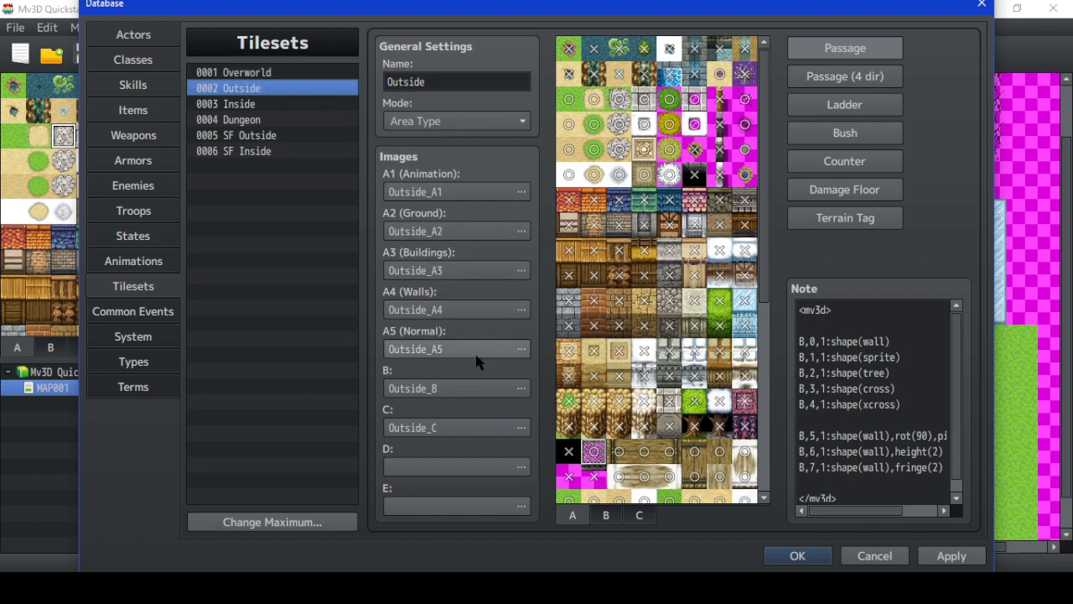
pyautogui.doubleClick(494, 230)
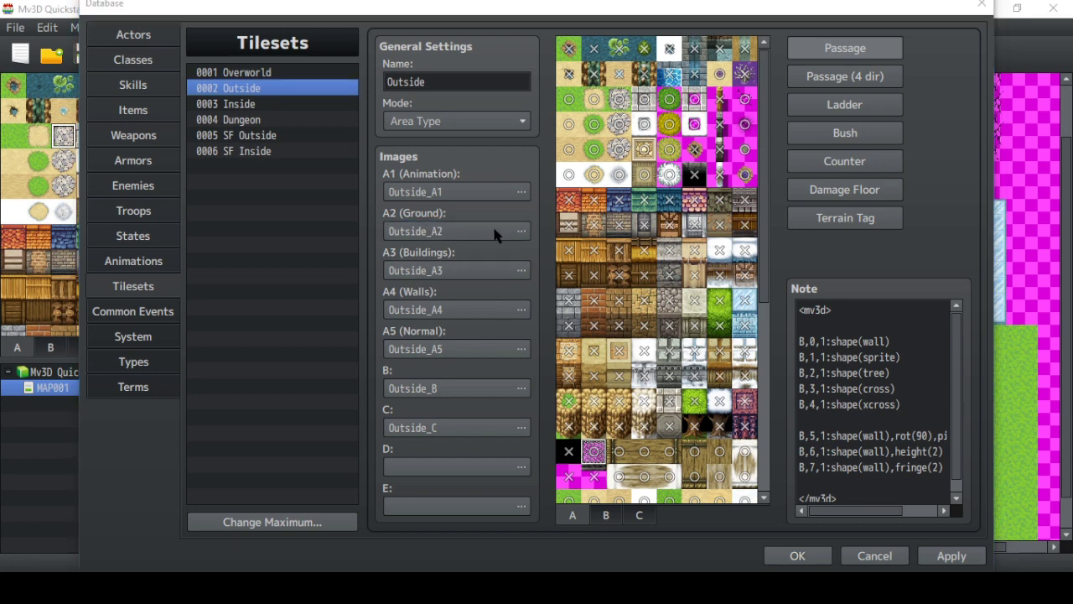
pyautogui.click(700, 455)
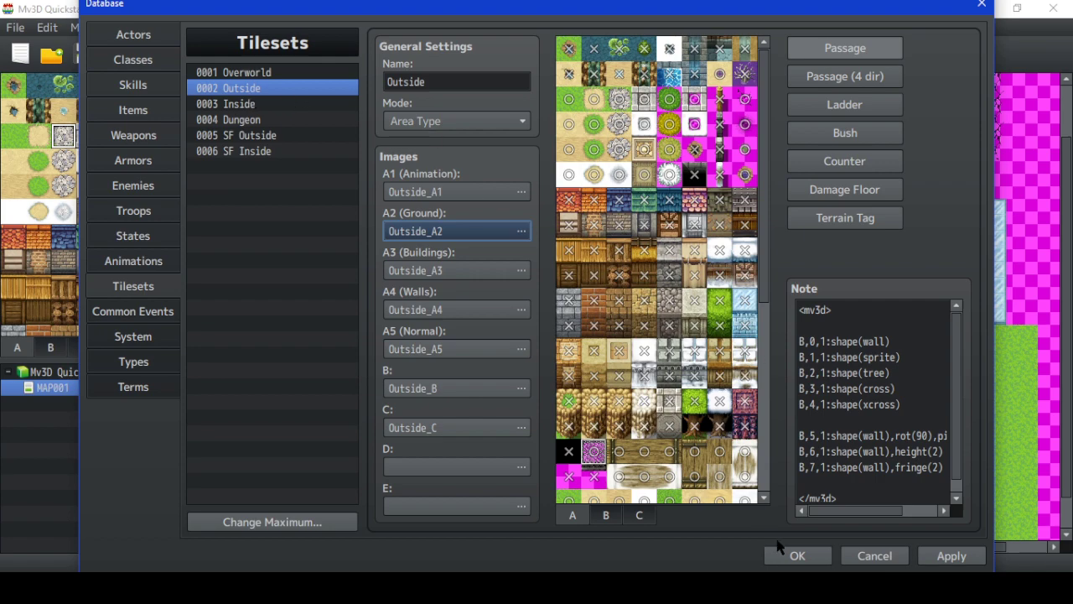
pyautogui.click(795, 556)
# Step: Review the mv3d note in MAP001's map properties, accept the properties, and save the project
pyautogui.rightClick(88, 388)
pyautogui.click(106, 375)
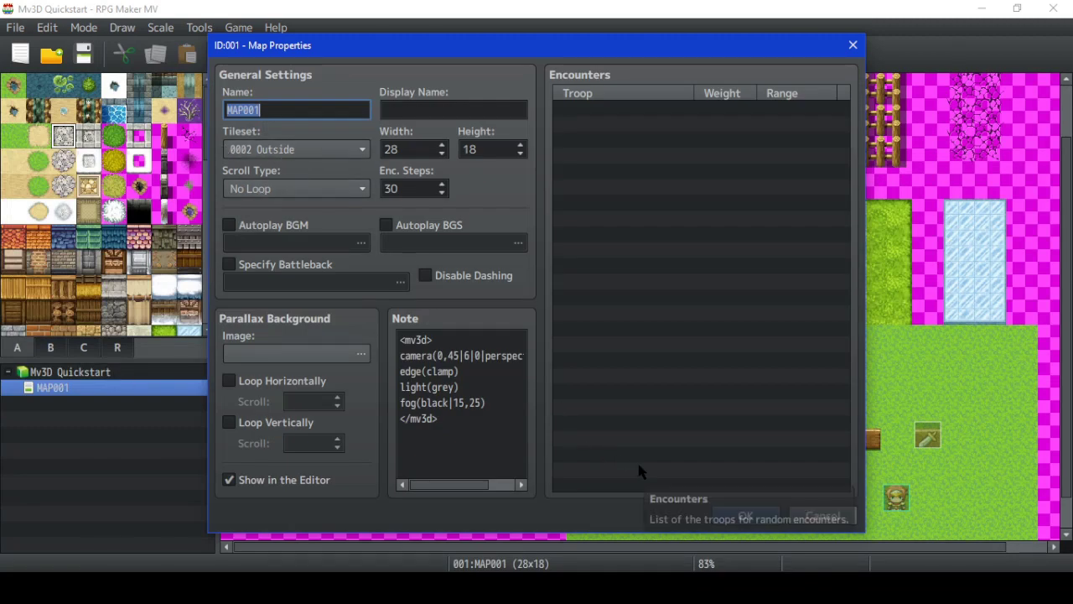
pyautogui.click(411, 339)
pyautogui.hotkey('ctrl', 'a')
pyautogui.click(415, 355)
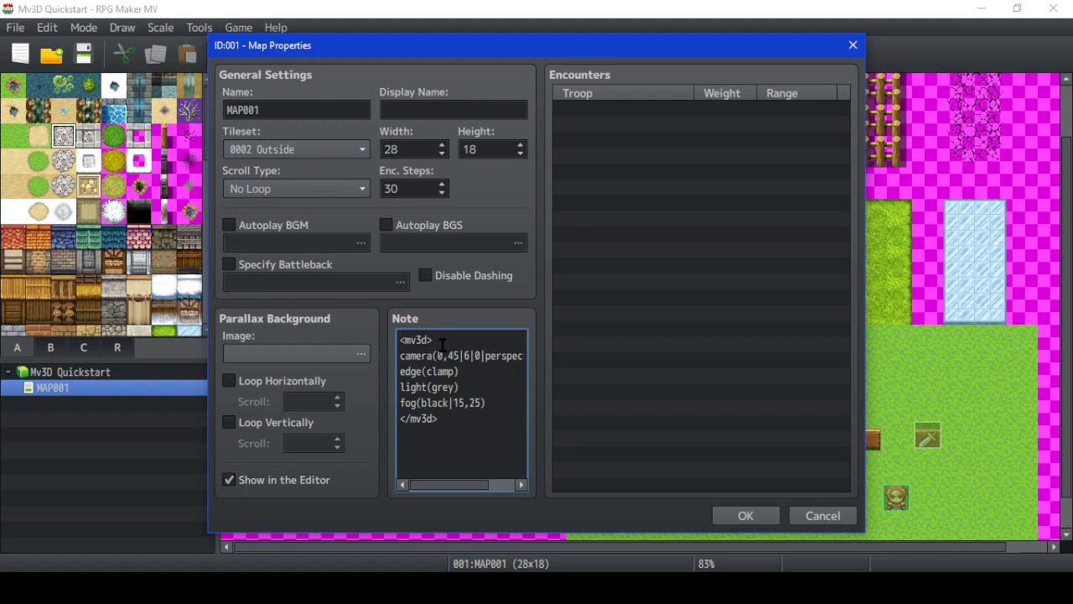
pyautogui.press('Up')
pyautogui.press('Up')
pyautogui.click(745, 515)
pyautogui.click(83, 54)
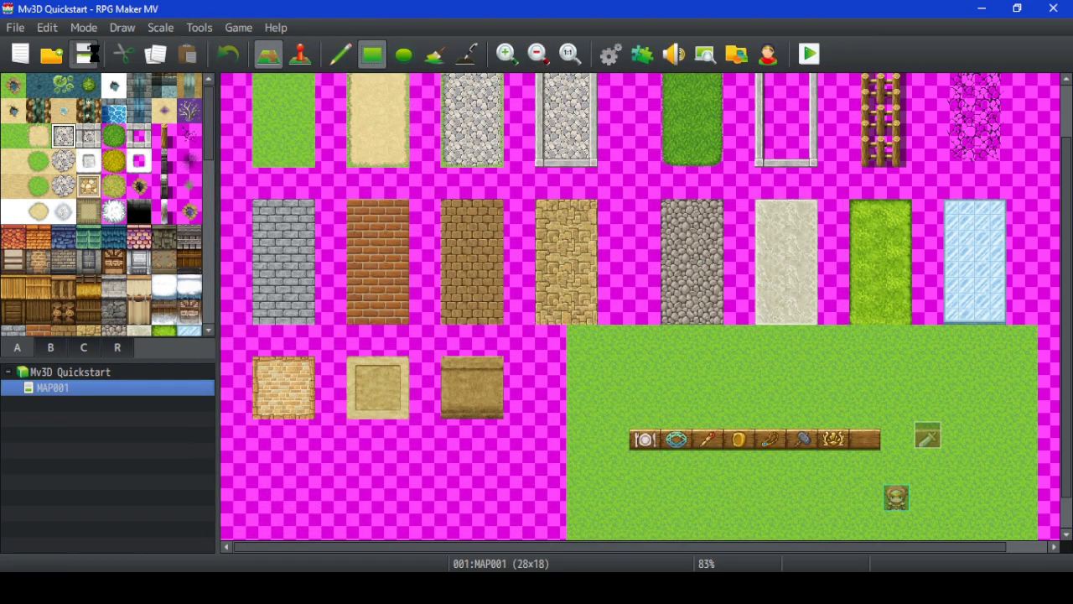